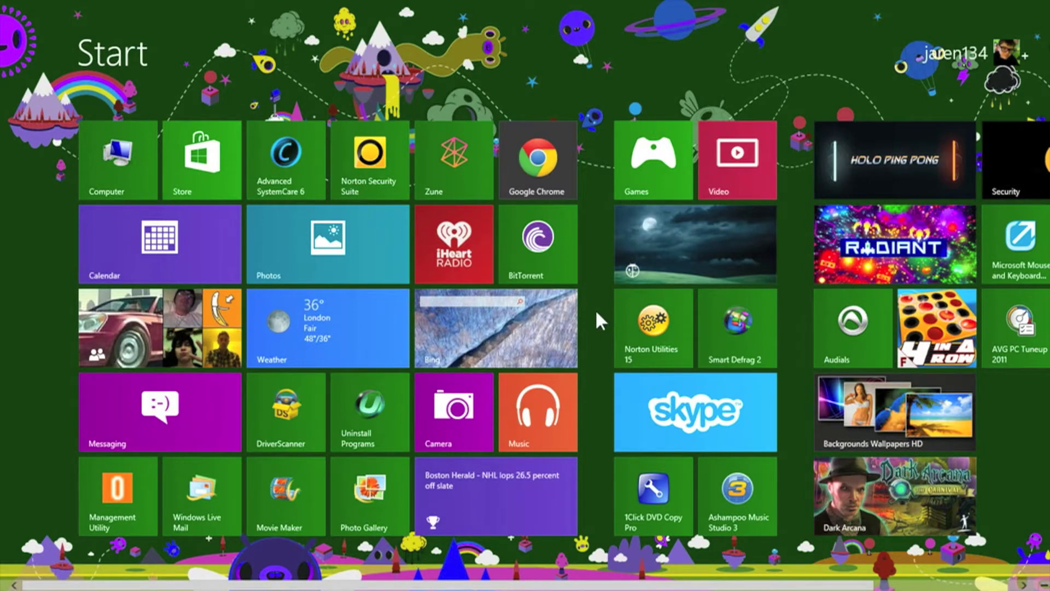
- Look over the Start screen tiles and launch Google Chrome
scroll(591, 309, down, 2)
scroll(592, 310, up, 2)
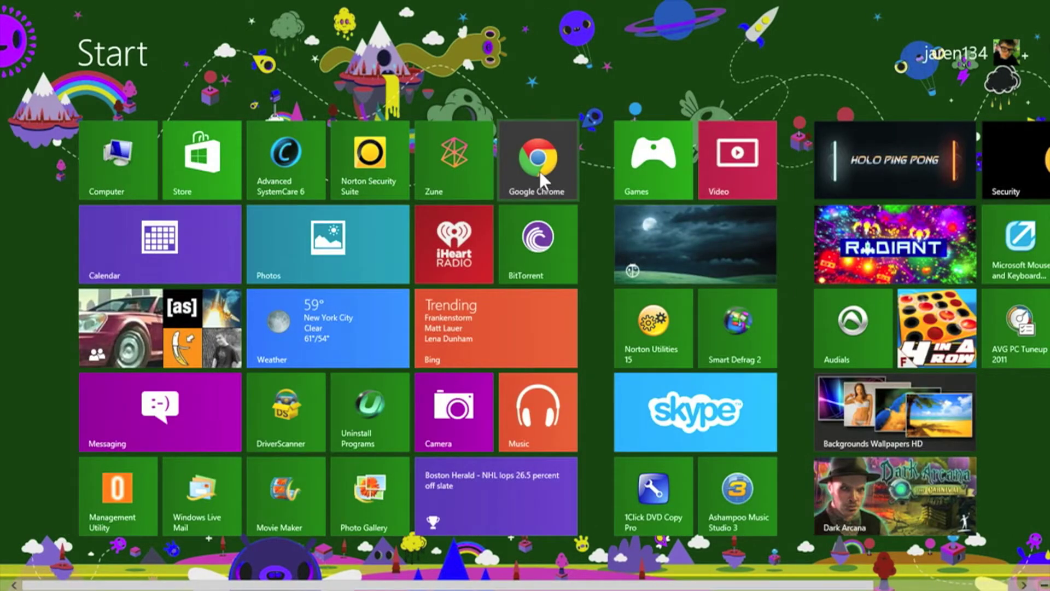
click(539, 169)
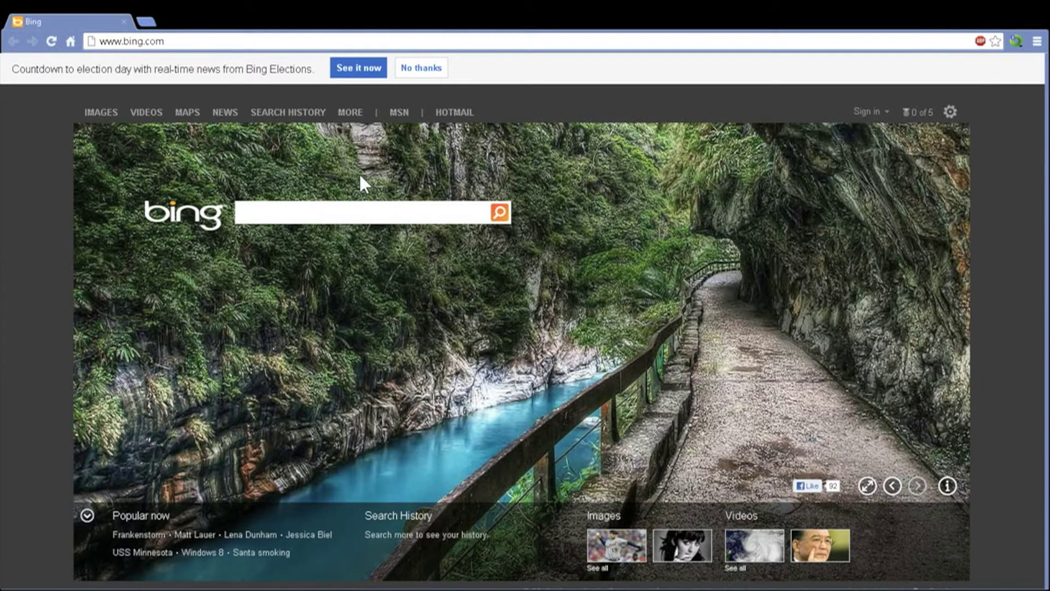
- Reveal the list of running apps over Google Chrome and return to the Start screen from it
mouse_move(1, 3)
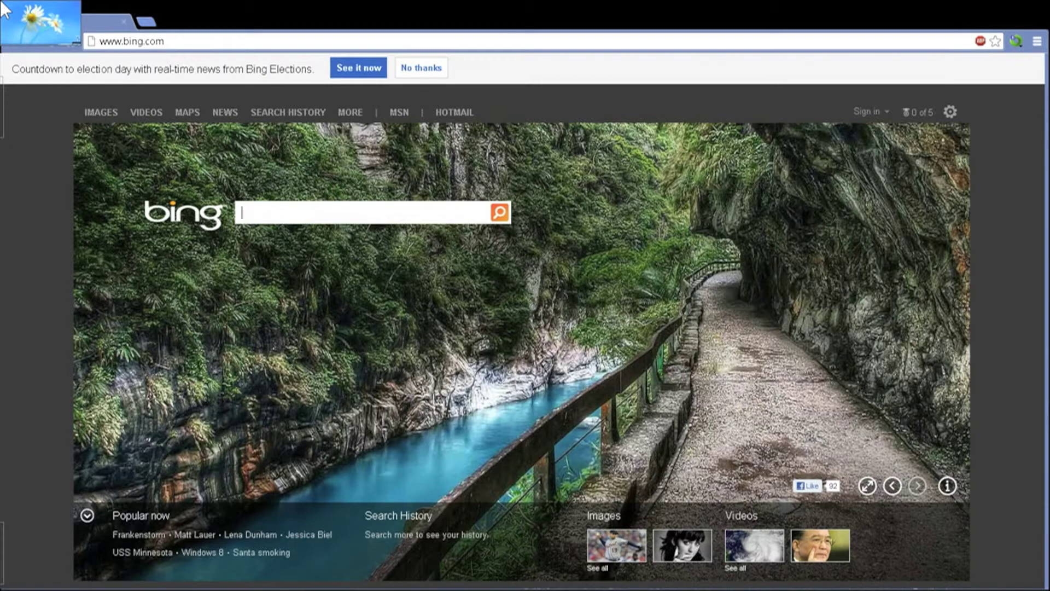
mouse_move(1, 220)
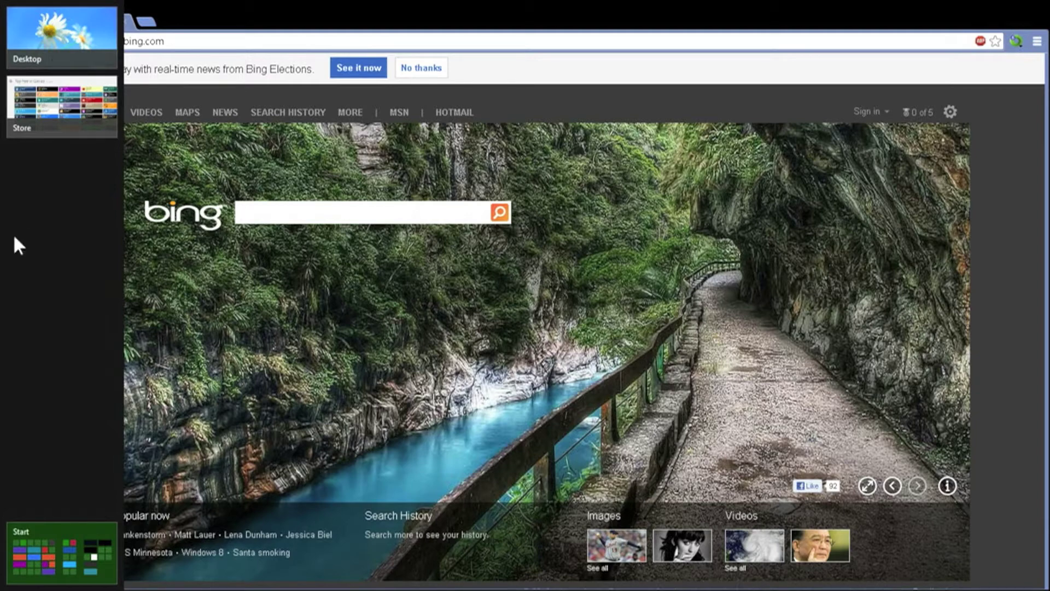
click(41, 547)
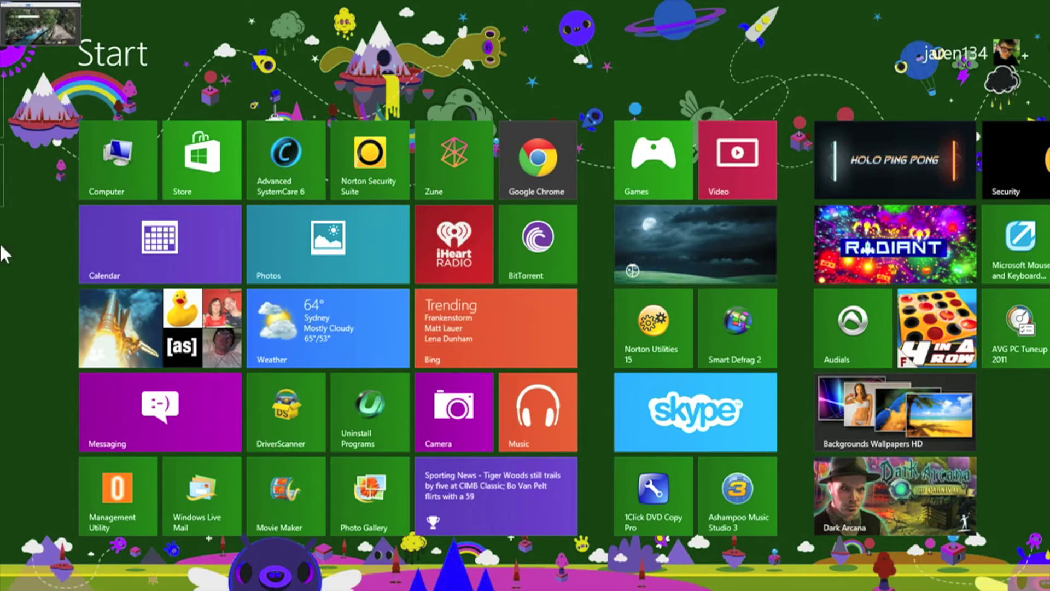
- Switch to Google Chrome through the list of running apps and return to the Start screen the same way
mouse_move(4, 253)
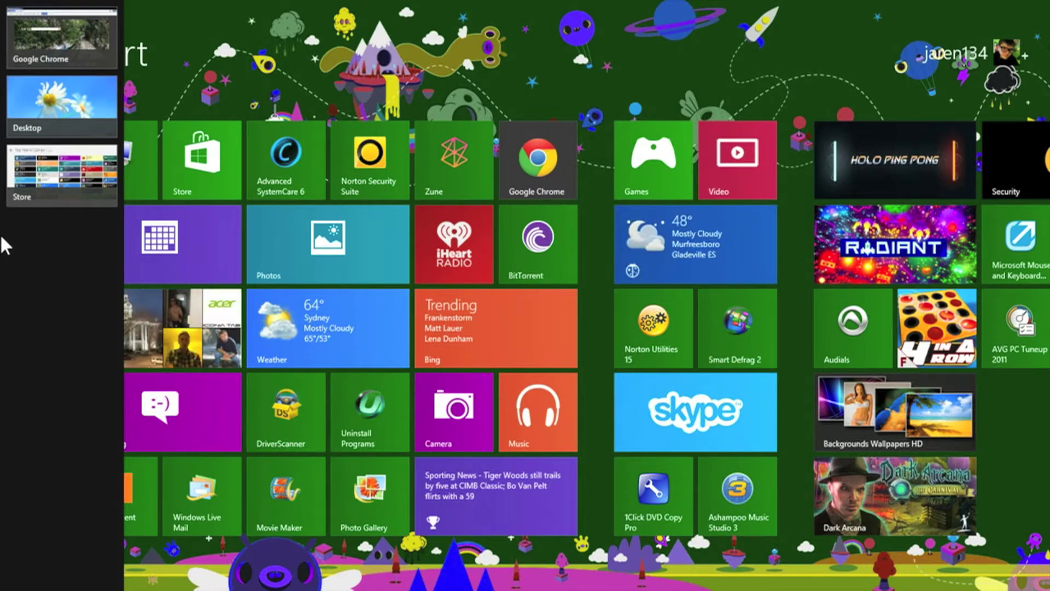
click(59, 16)
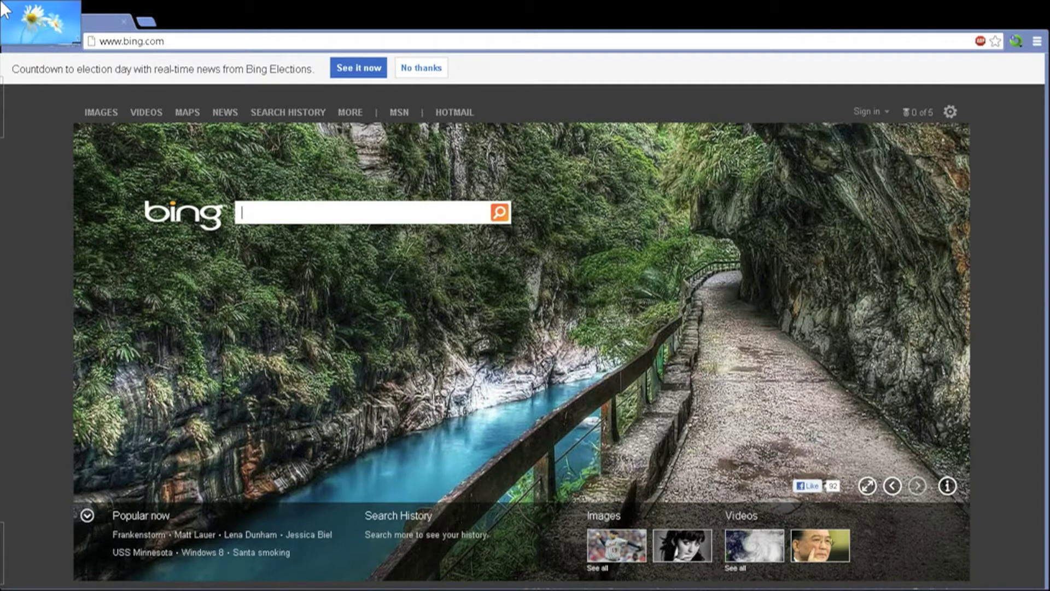
mouse_move(4, 153)
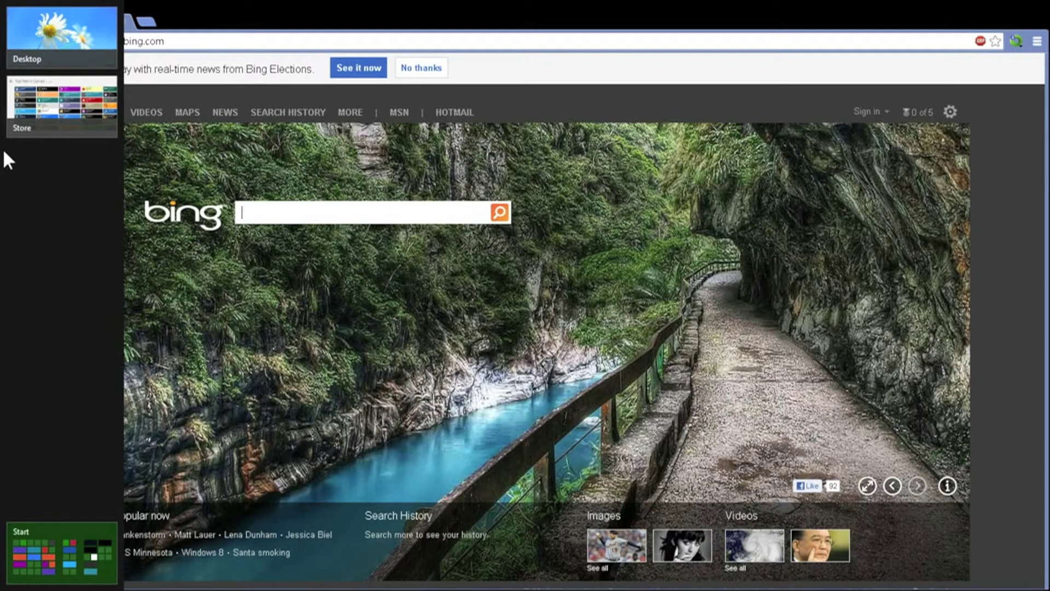
click(60, 536)
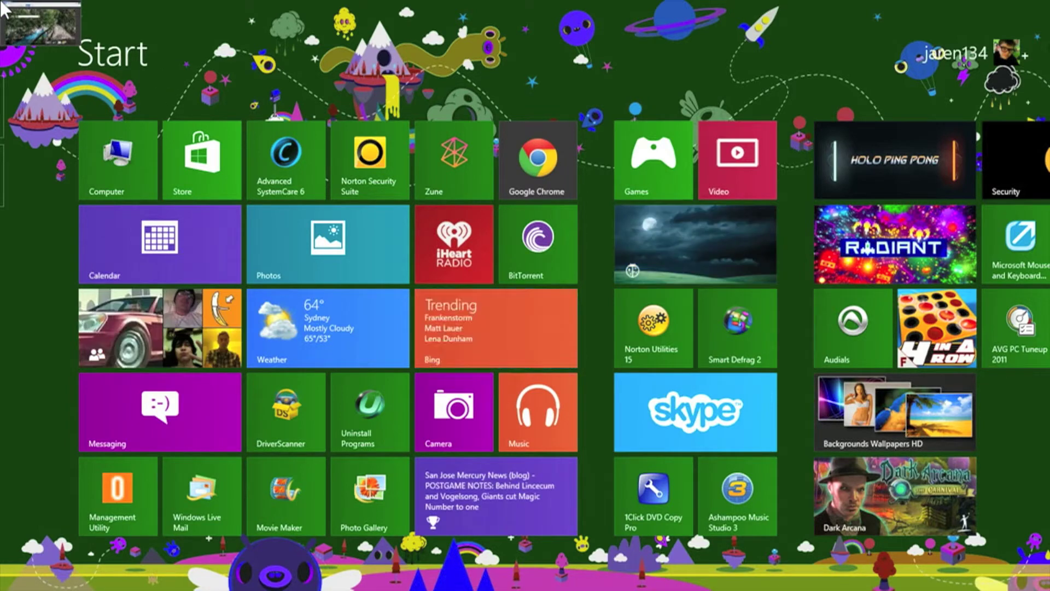
- Close Google Chrome, the Store and the Desktop from the list of running apps
mouse_move(3, 106)
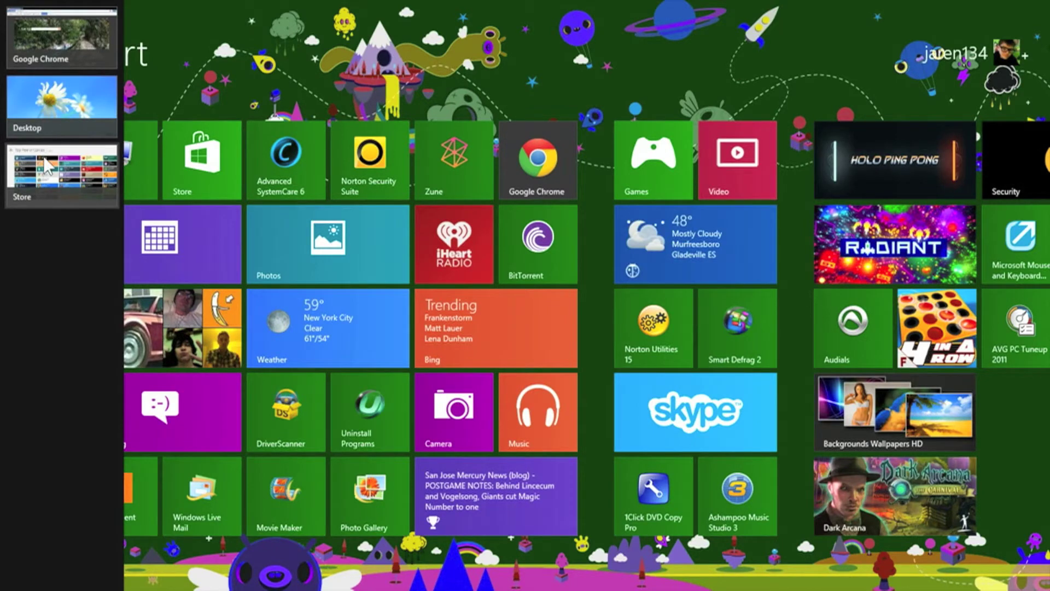
right_click(41, 24)
click(56, 36)
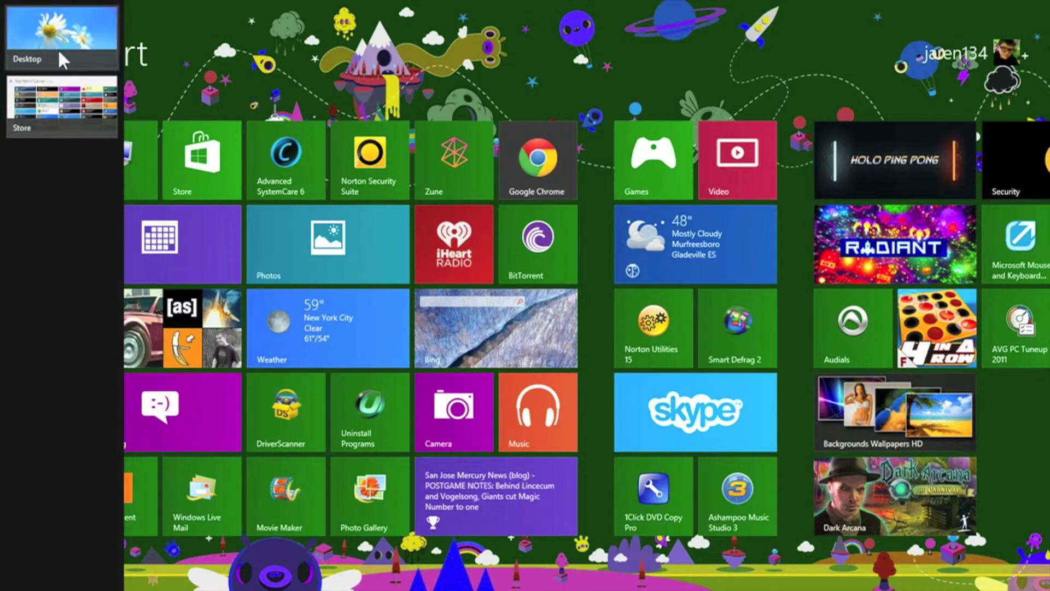
right_click(57, 83)
click(76, 86)
right_click(56, 39)
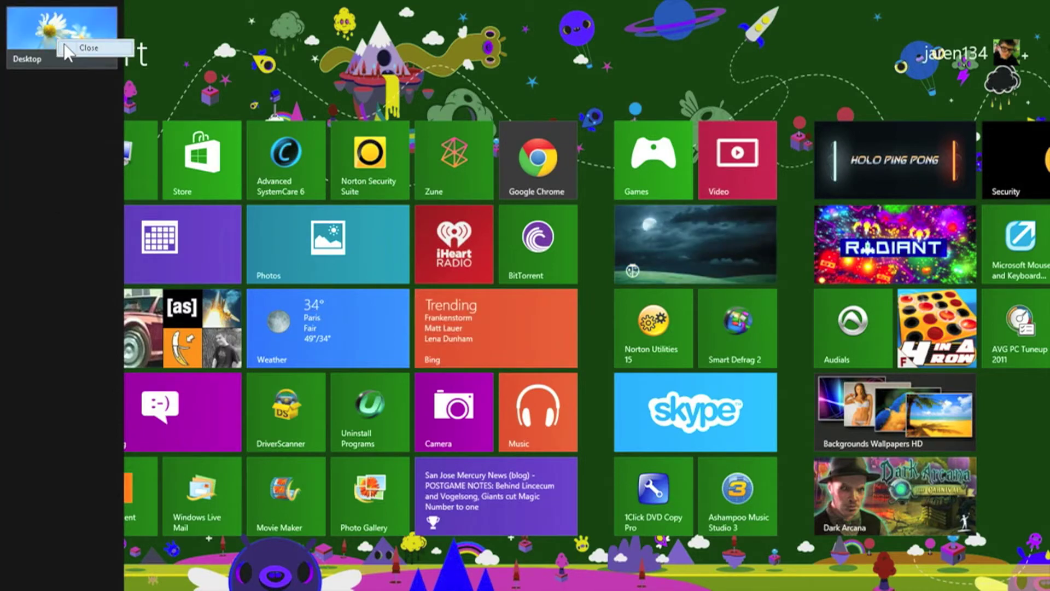
click(63, 43)
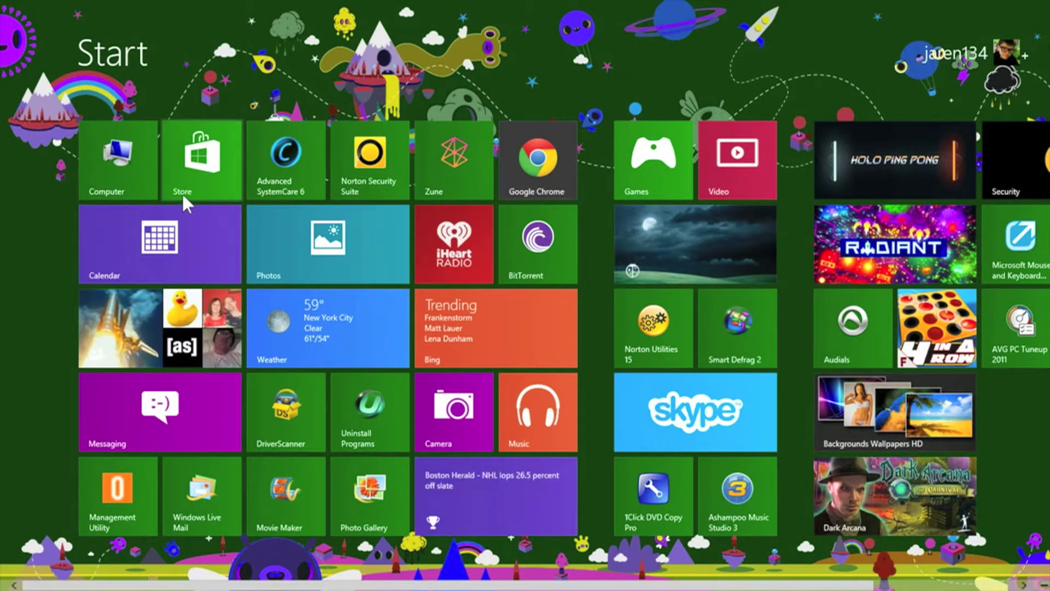
- Open the Store and go back from the Top free in Games list to the Store's main page
click(197, 185)
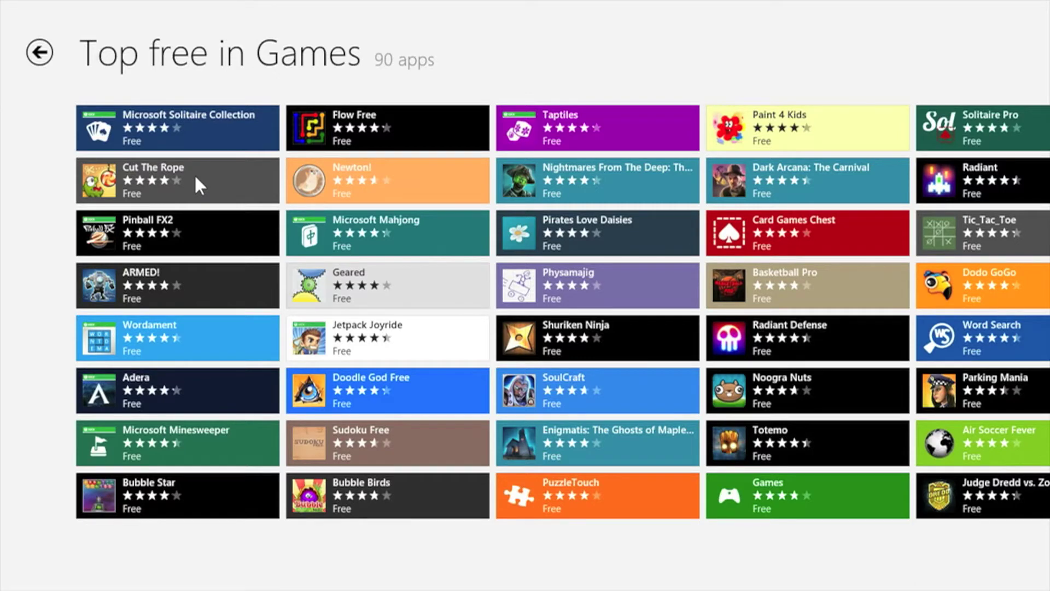
click(33, 52)
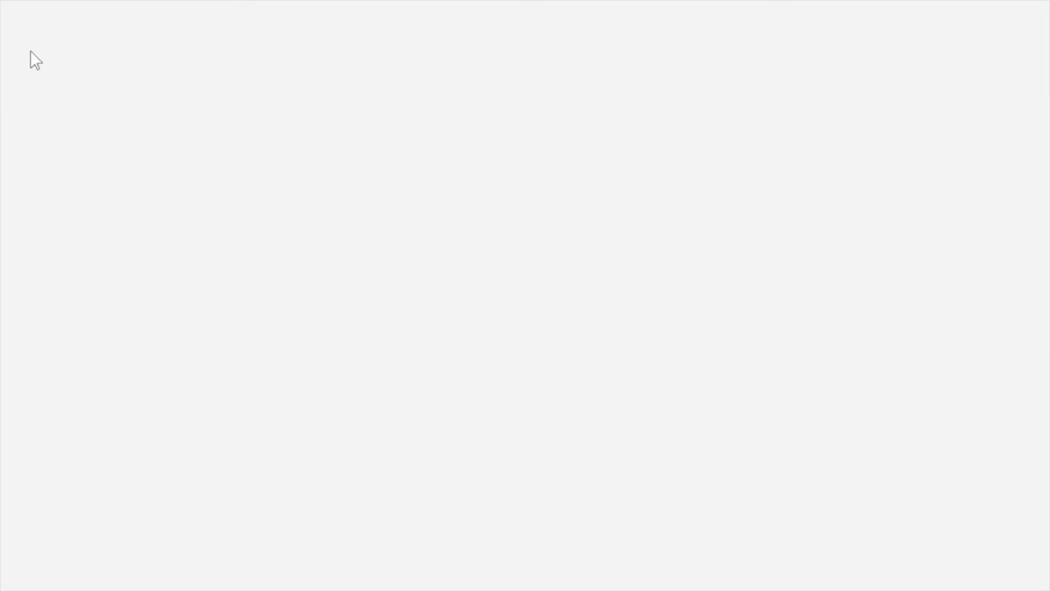
- Browse the Store's categories from Spotlight through Games, Social, Entertainment and Sports to Books & Reference, and return to Games
scroll(31, 122, up, 5)
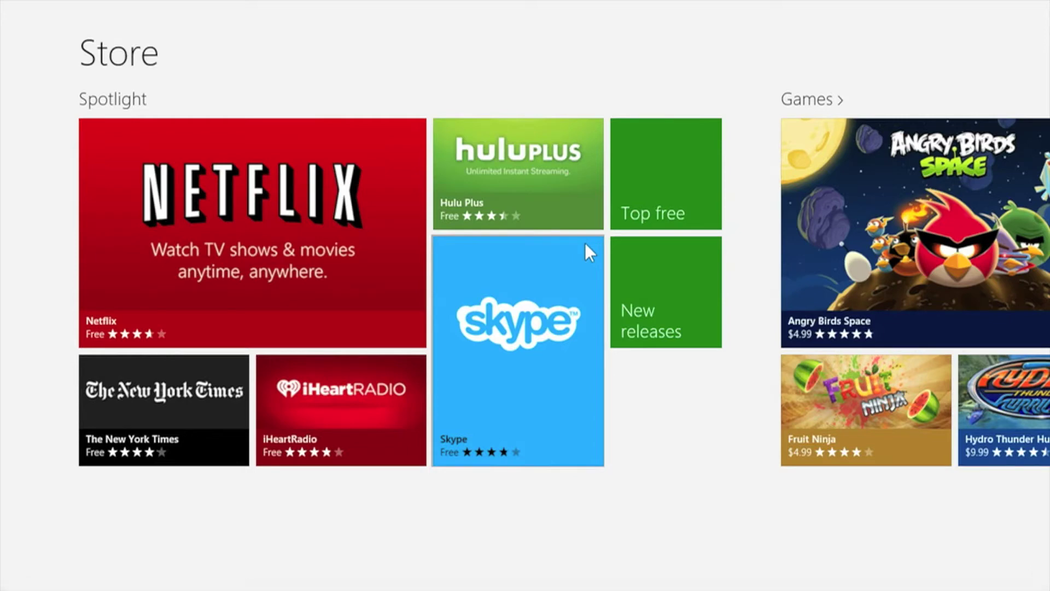
scroll(585, 244, down, 5)
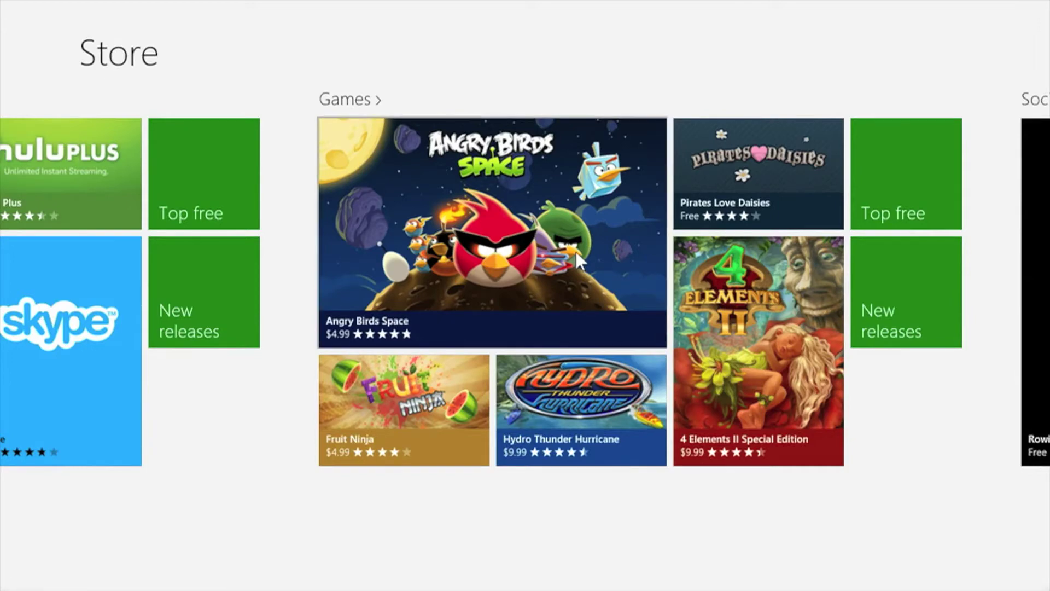
scroll(575, 250, down, 3)
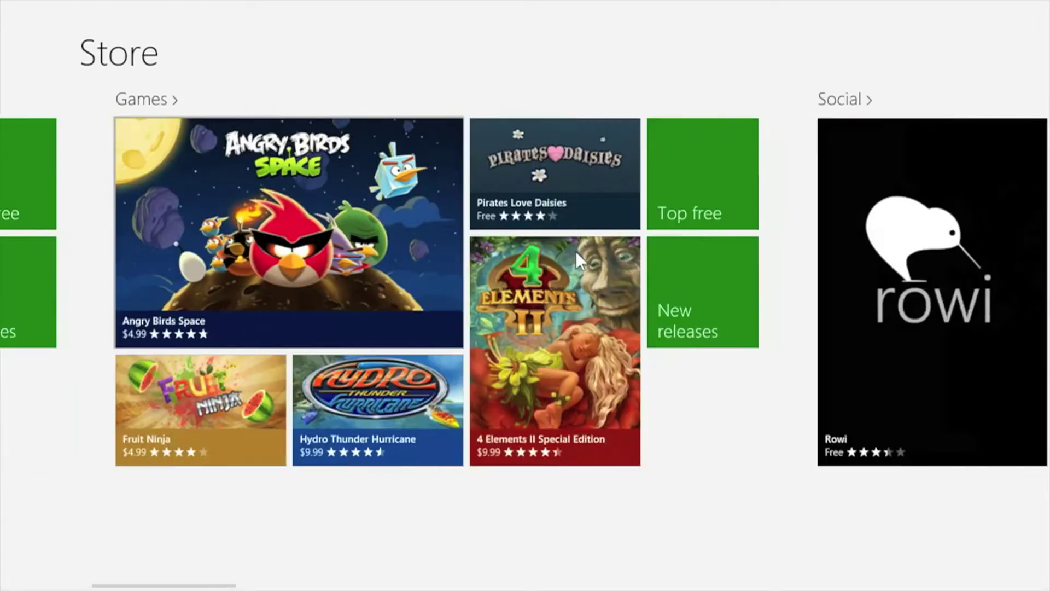
scroll(575, 250, down, 6)
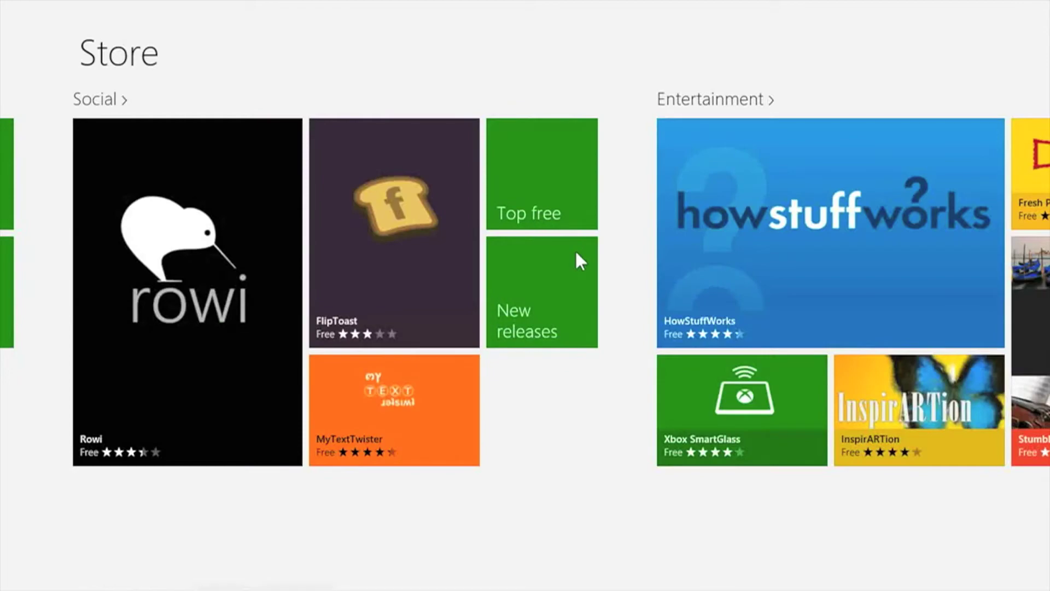
scroll(576, 251, down, 8)
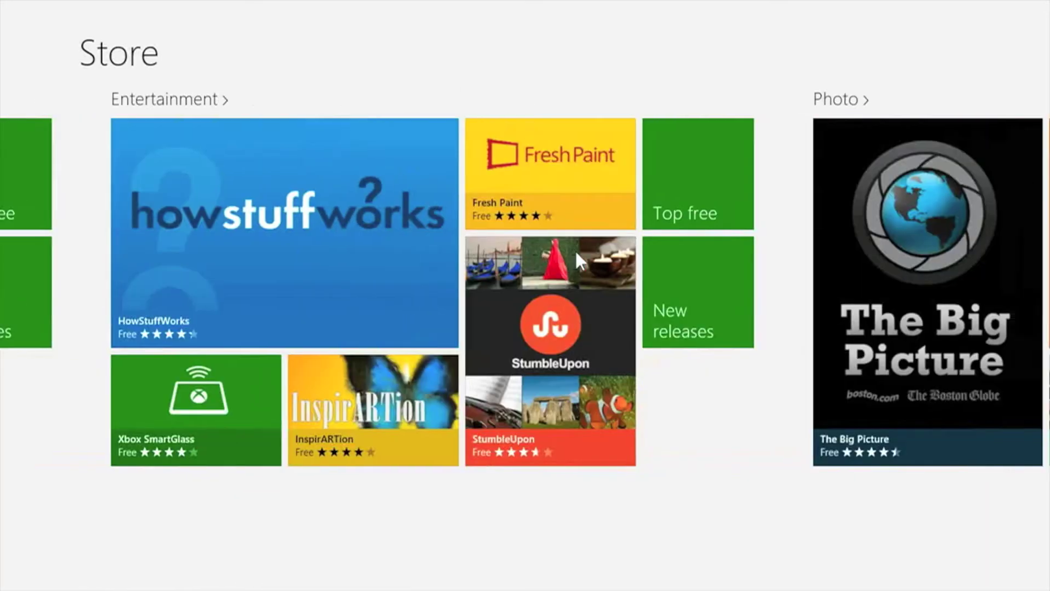
scroll(575, 249, down, 10)
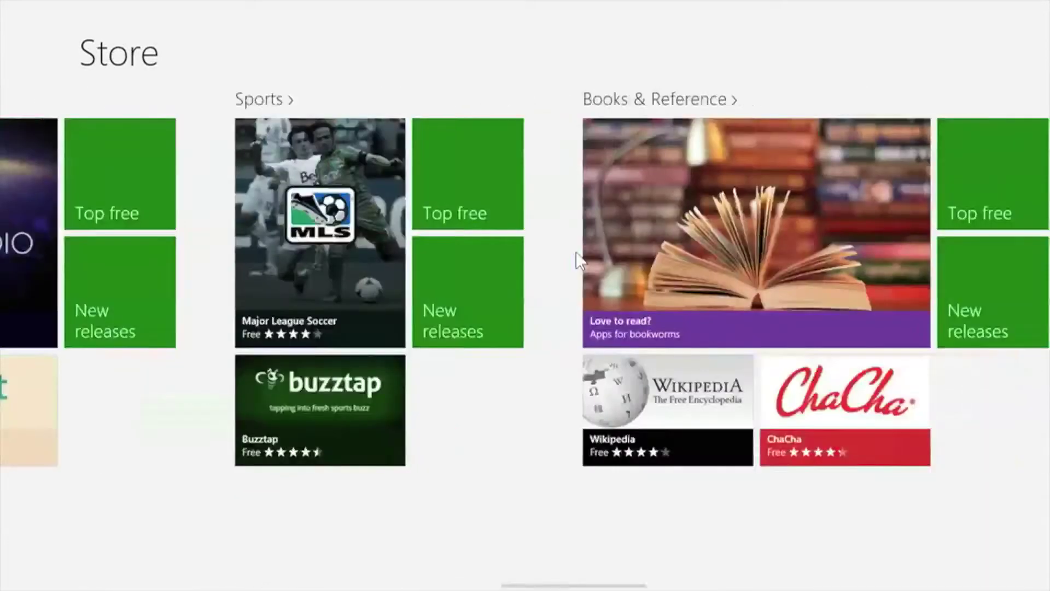
scroll(575, 249, up, 12)
scroll(577, 253, up, 10)
scroll(576, 253, down, 6)
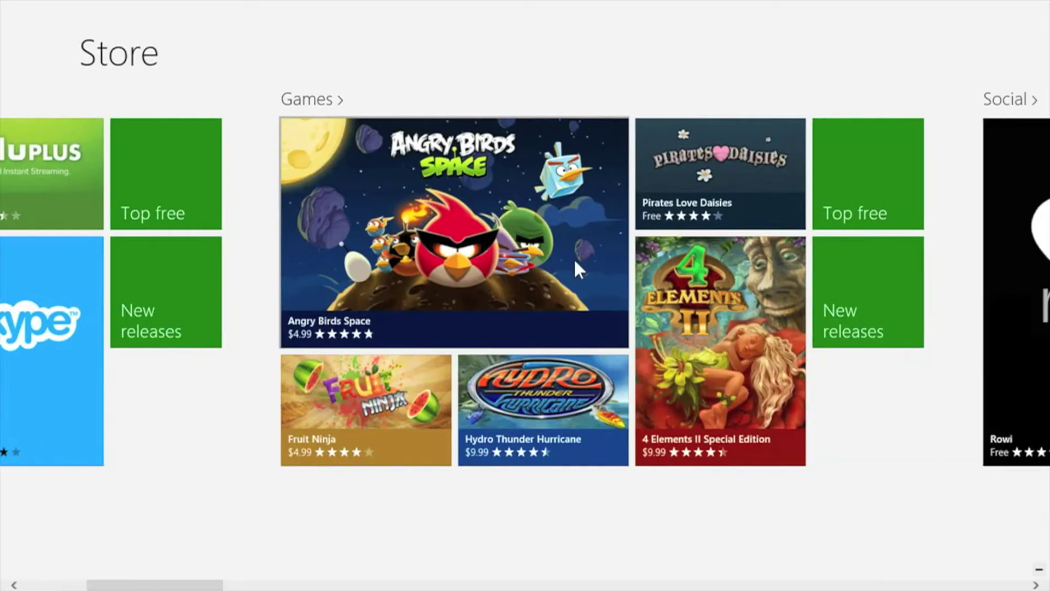
scroll(514, 223, up, 3)
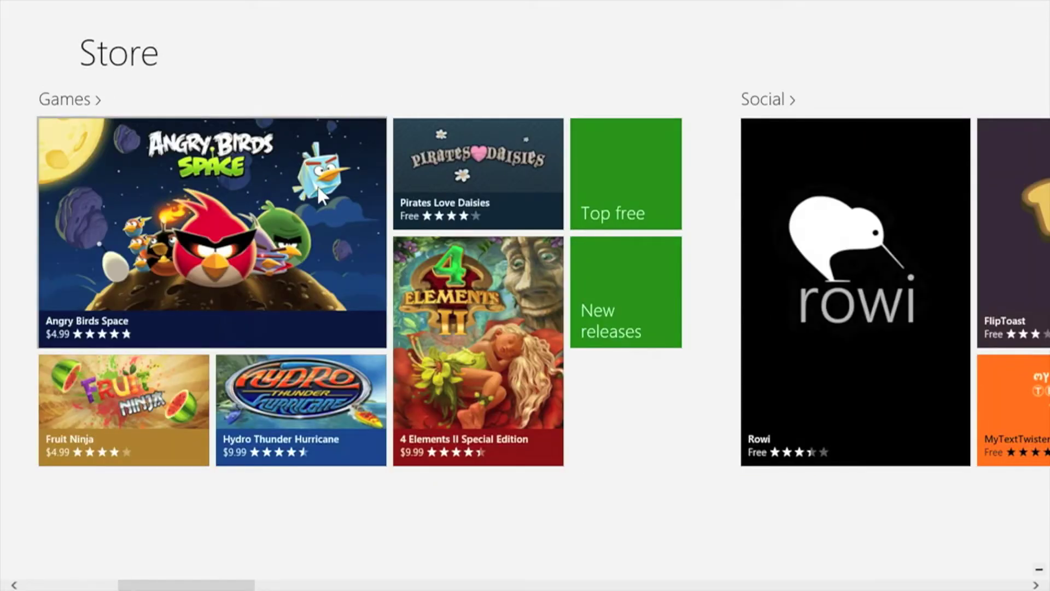
scroll(98, 470, up, 2)
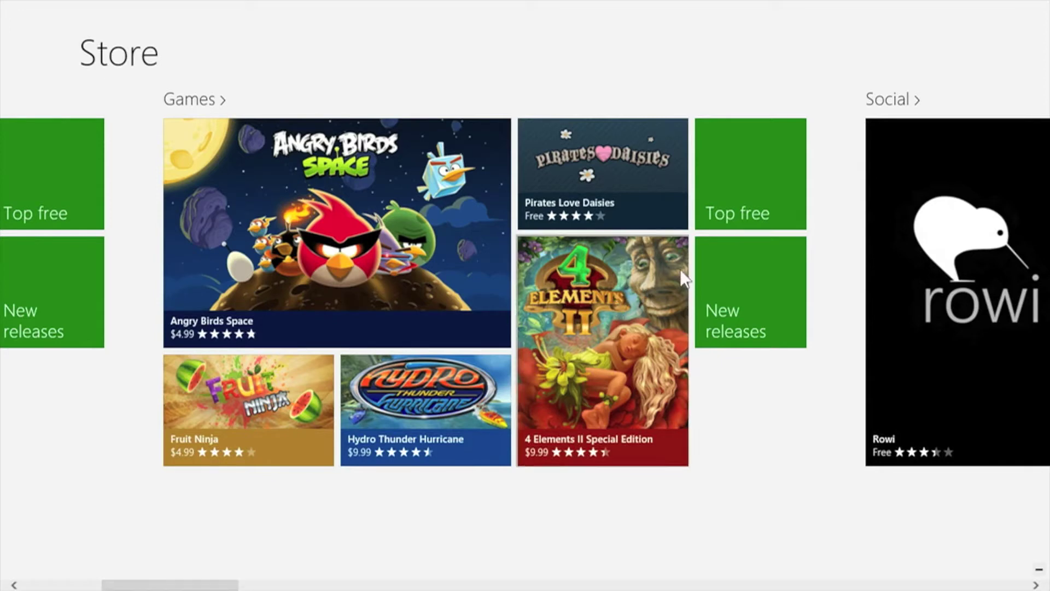
- Show the top free apps in the Games category and open the page of the game Geared
click(748, 184)
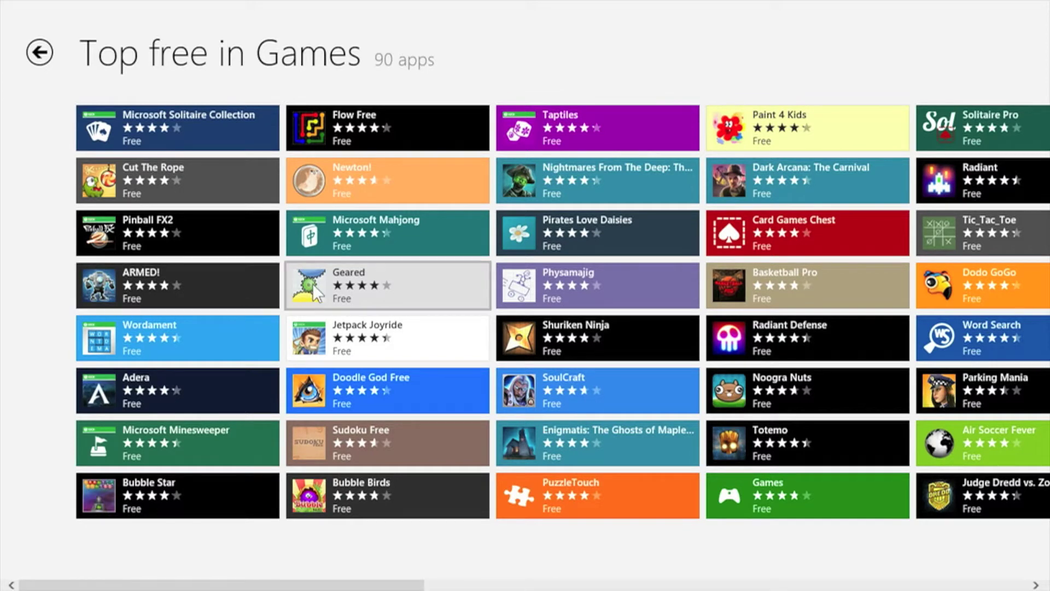
click(349, 286)
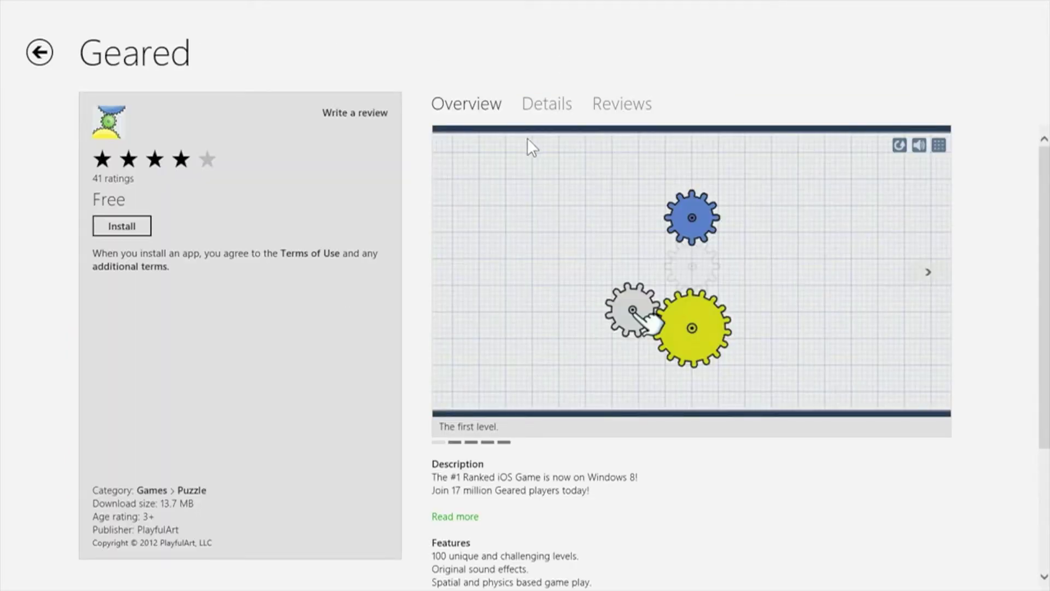
- Review Geared's screenshots, description and features, and install the game
click(926, 268)
click(927, 268)
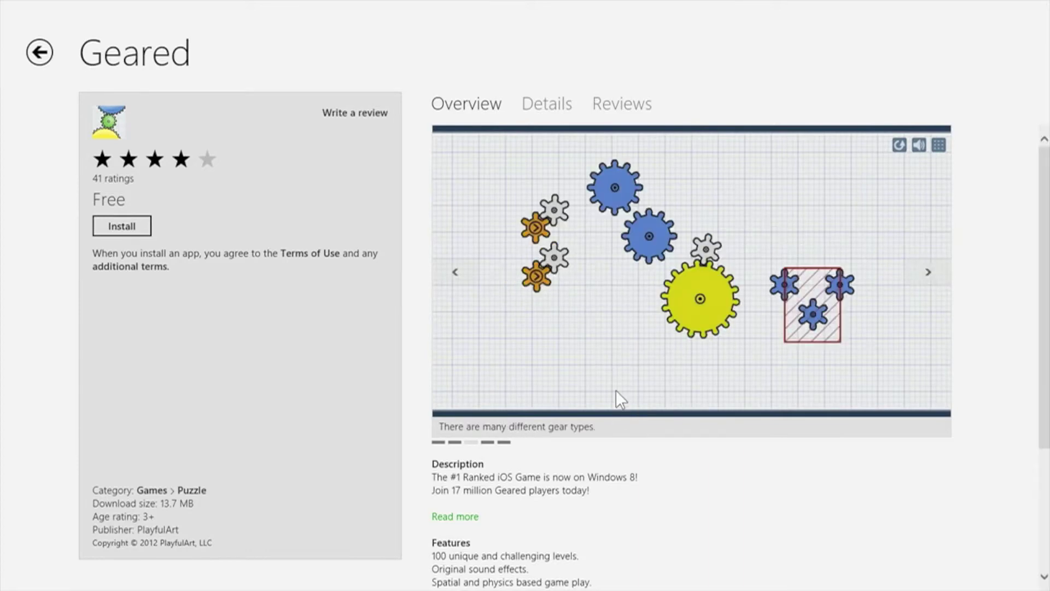
scroll(640, 499, down, 3)
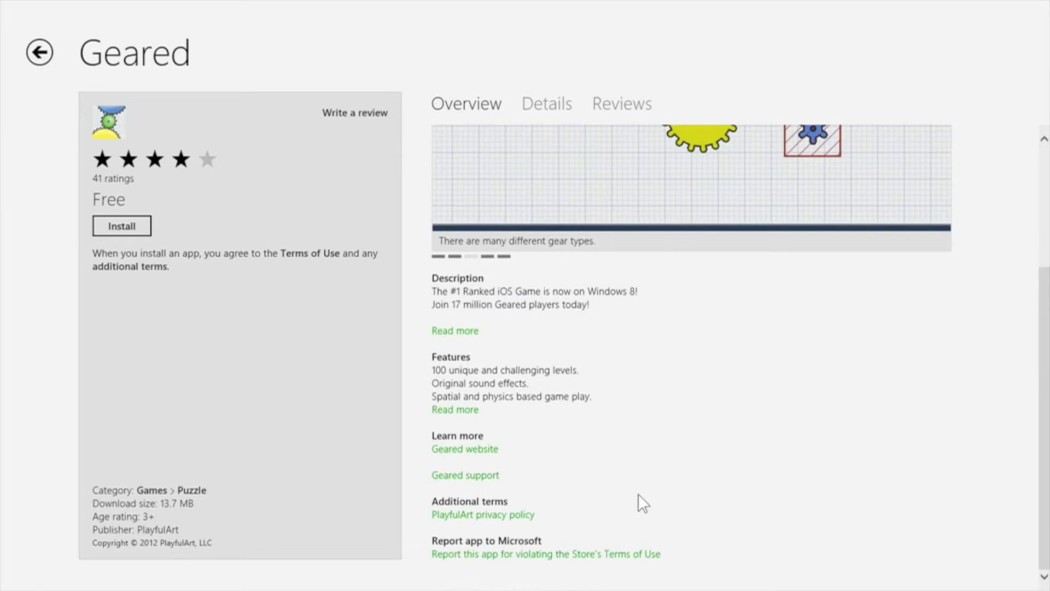
scroll(638, 495, up, 2)
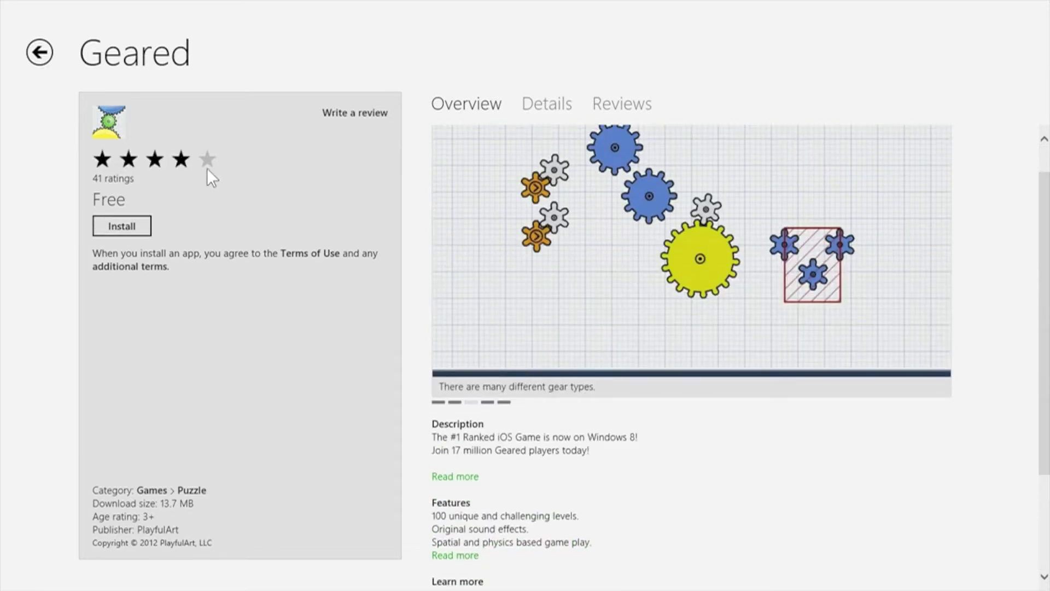
click(125, 223)
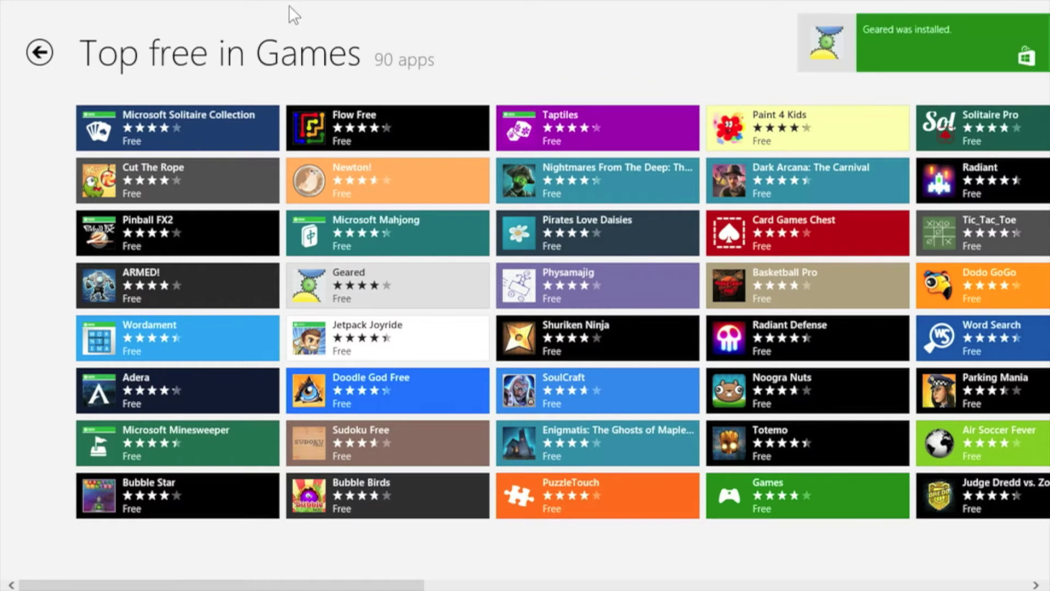
- Return to the Start screen through the charms bar and locate the Geared tile among the last tile group
mouse_move(1, 590)
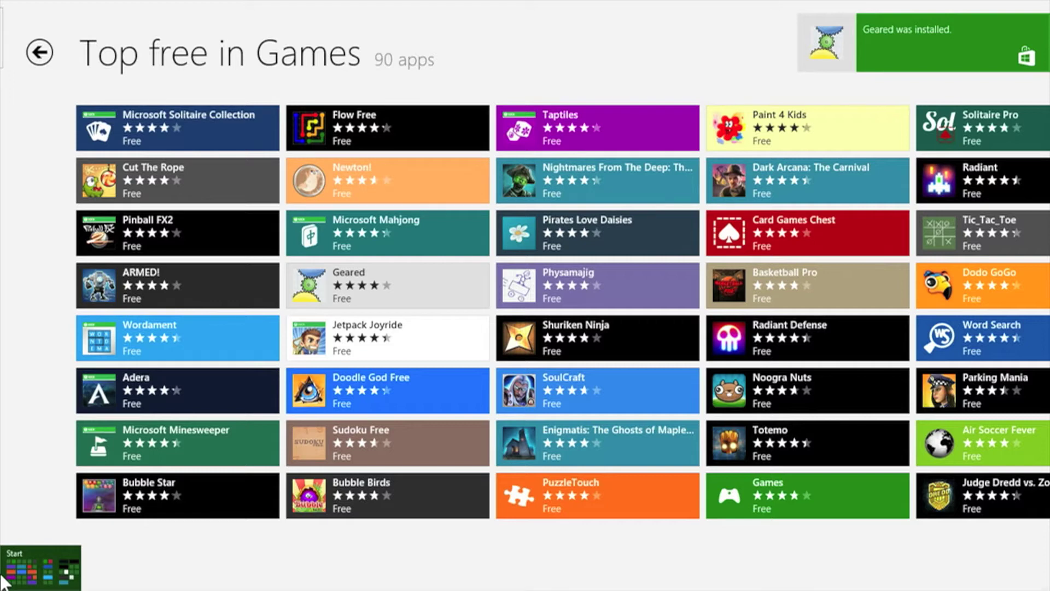
mouse_move(1049, 5)
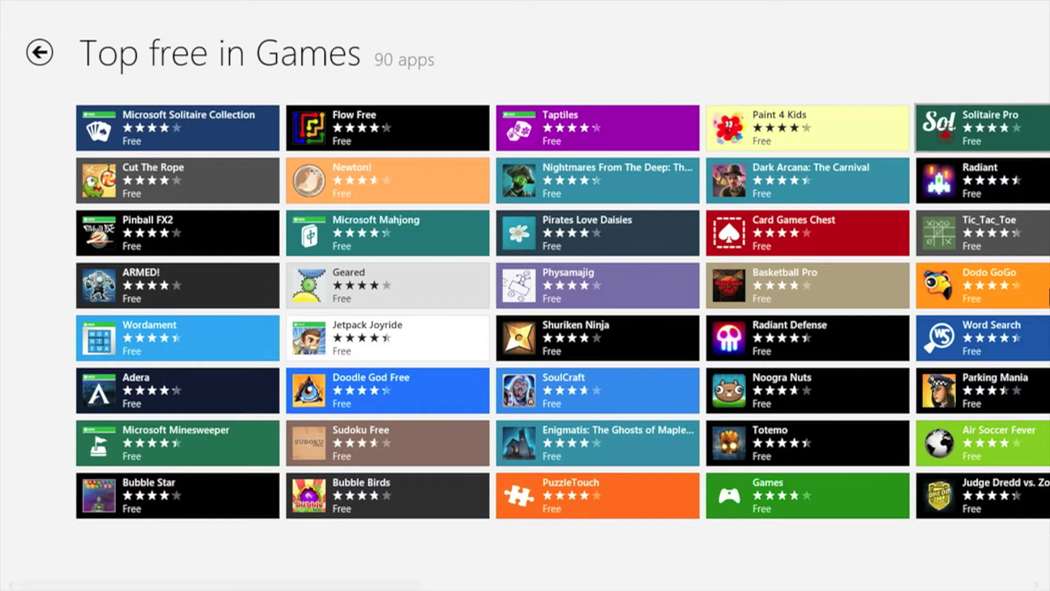
mouse_move(1048, 75)
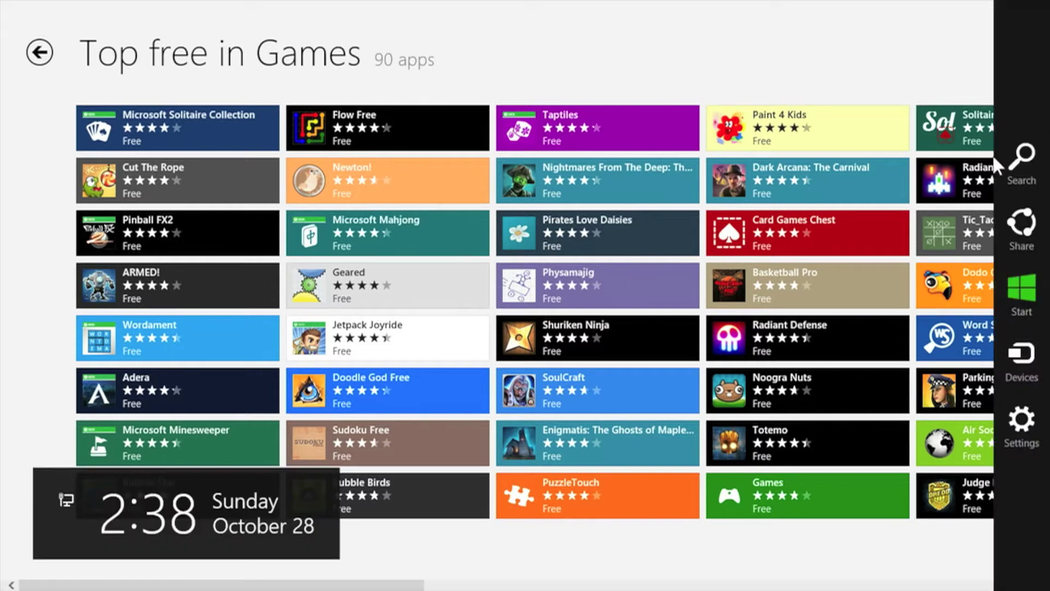
click(1045, 295)
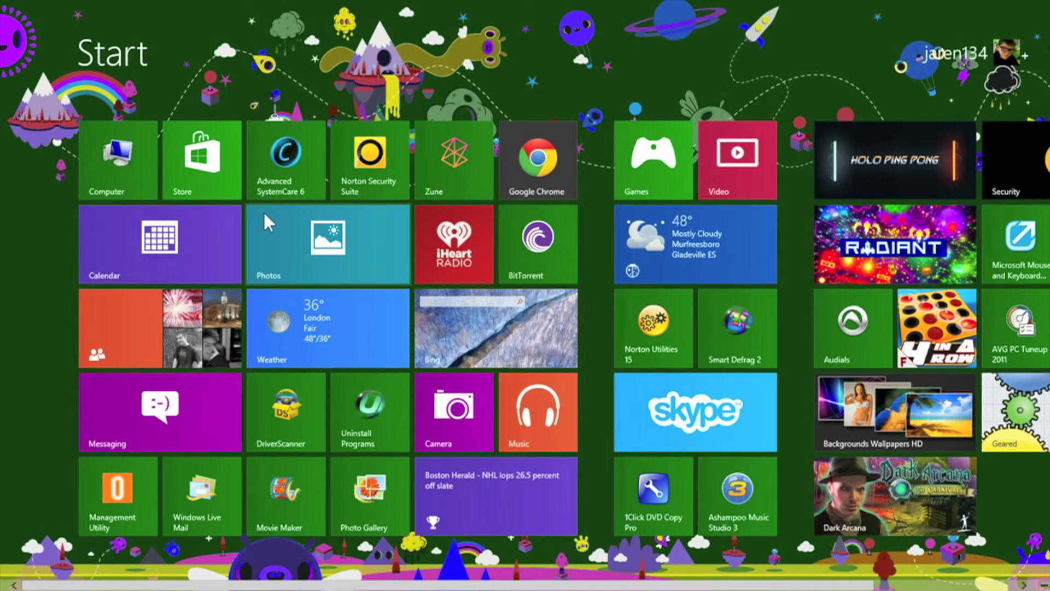
scroll(263, 211, down, 2)
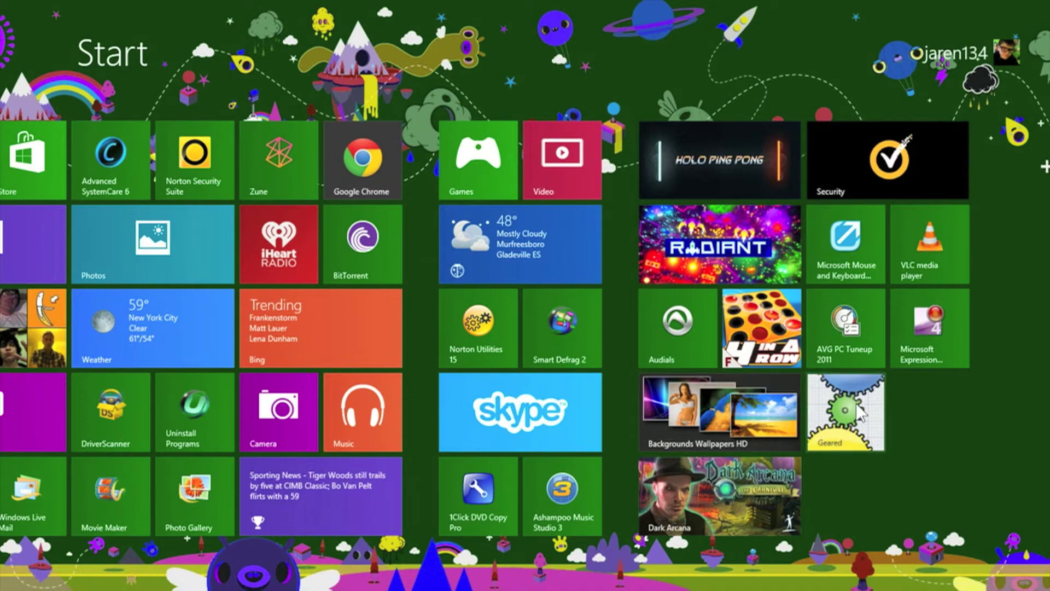
- Launch the game Geared from the Start screen and open its puzzle selection page
mouse_move(857, 410)
mouse_down()
mouse_move(445, 217)
mouse_move(452, 305)
mouse_move(71, 194)
mouse_move(914, 420)
mouse_move(854, 389)
mouse_move(857, 403)
mouse_move(846, 405)
mouse_up()
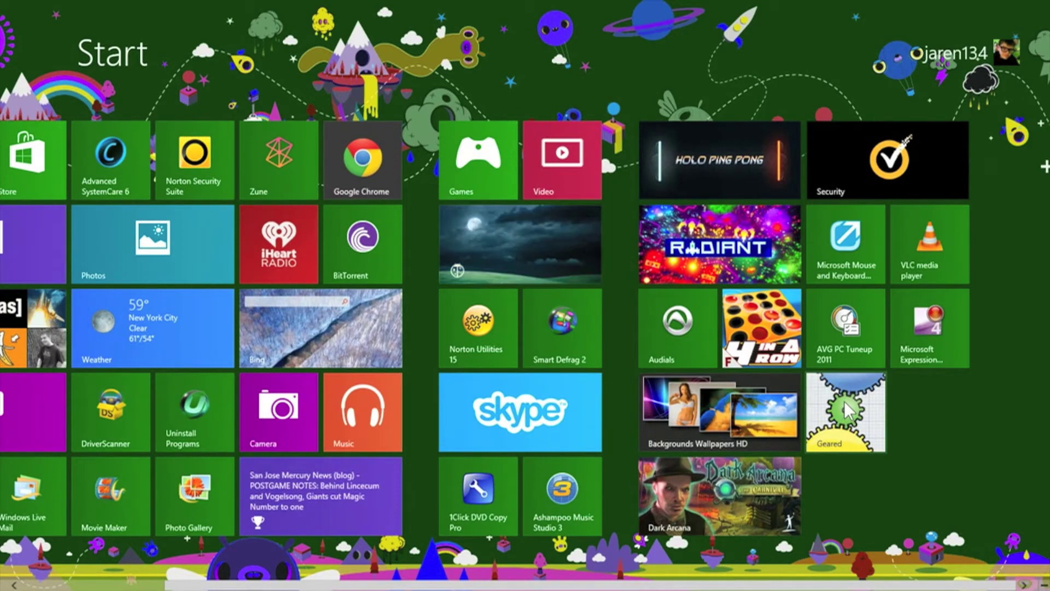
click(844, 401)
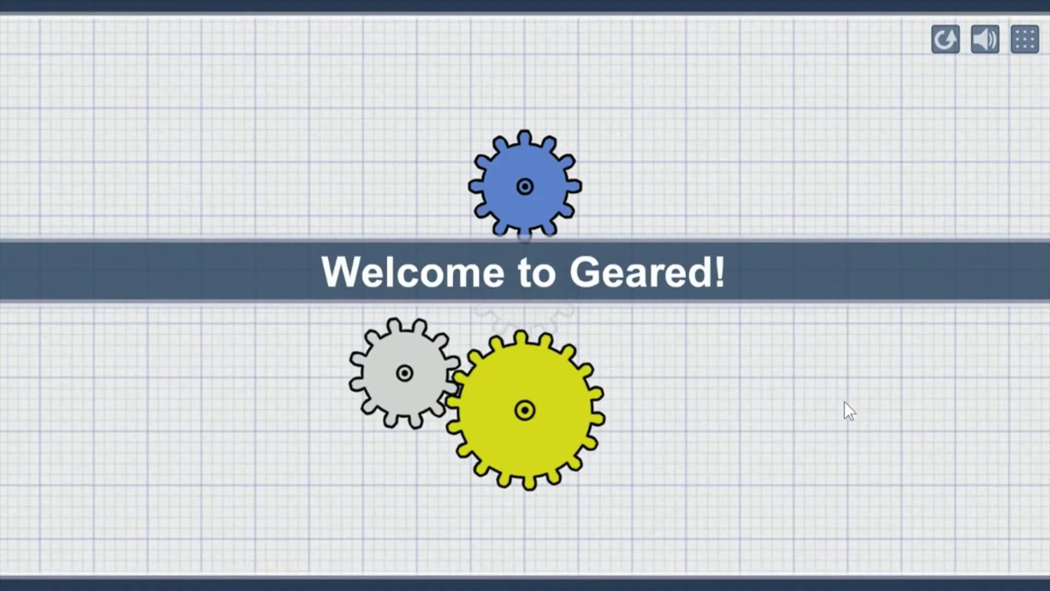
click(1032, 50)
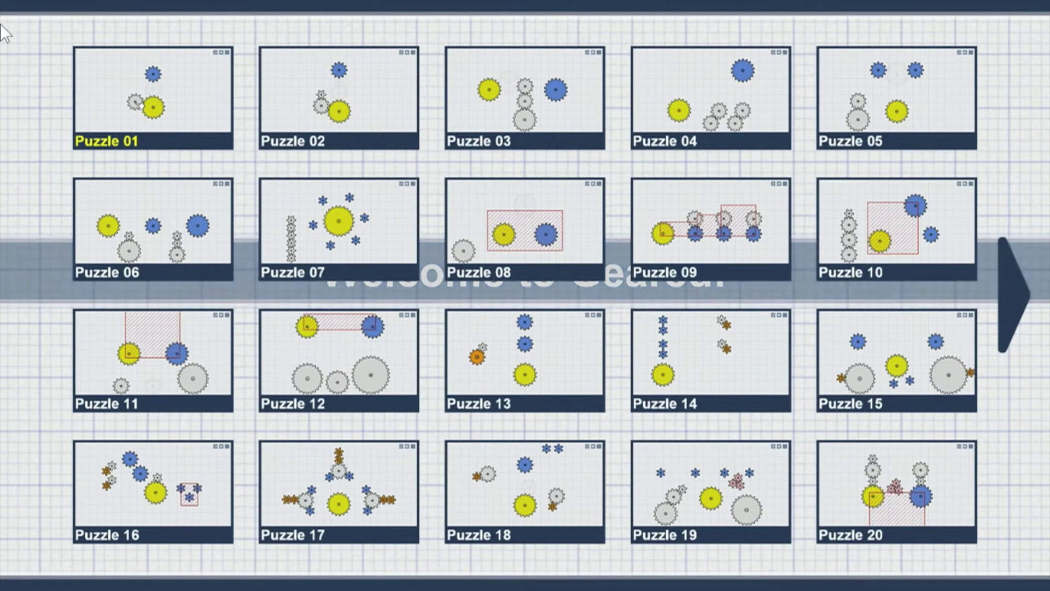
- Reveal the running apps and the charms from within Geared, return to the Start screen, and show the running apps again
mouse_move(0, 6)
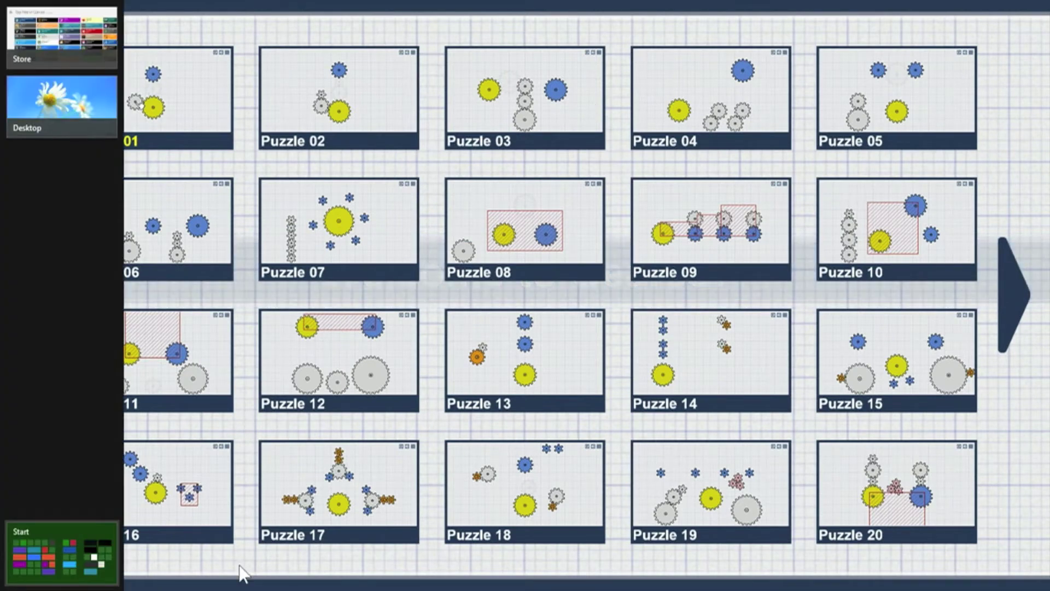
mouse_move(1049, 590)
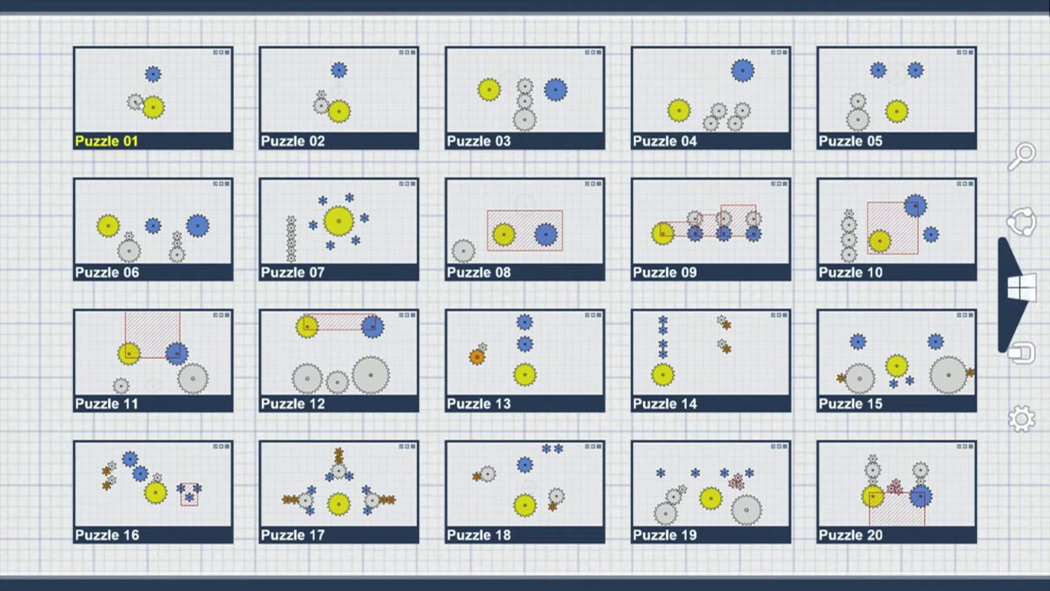
mouse_move(1039, 432)
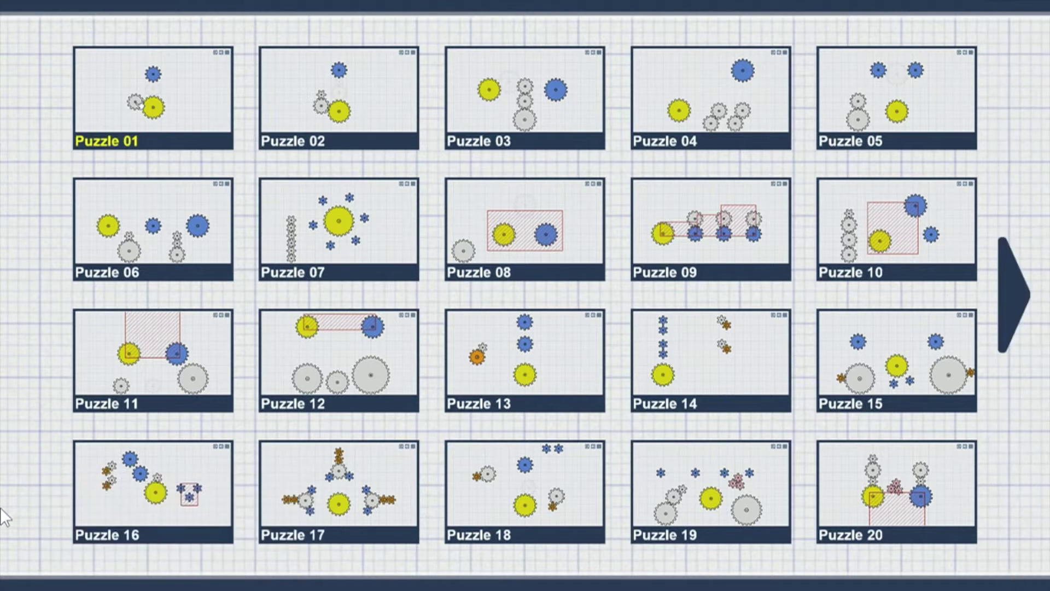
mouse_move(2, 588)
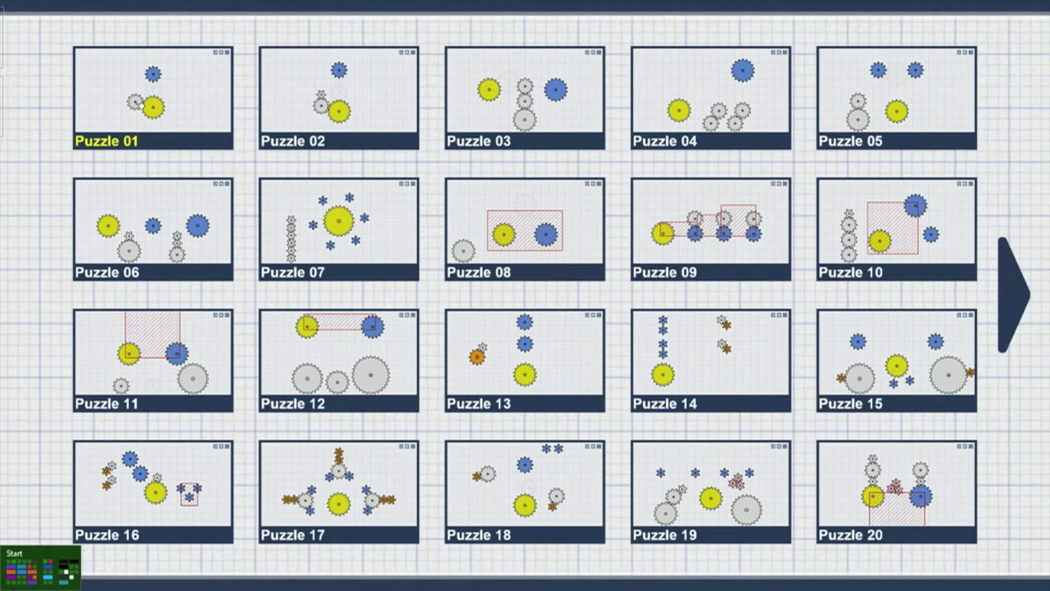
click(40, 554)
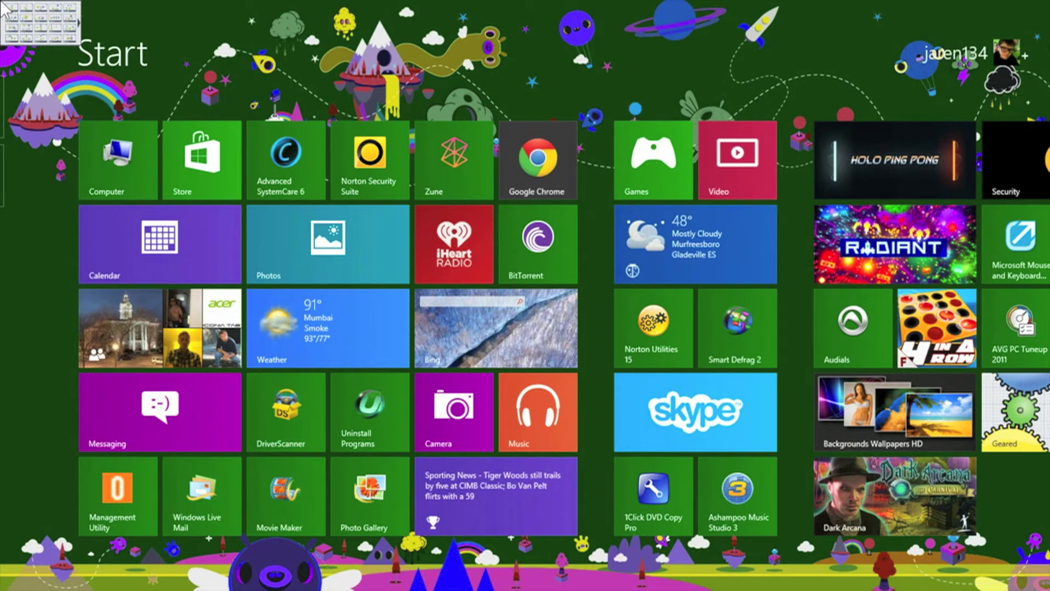
mouse_move(4, 147)
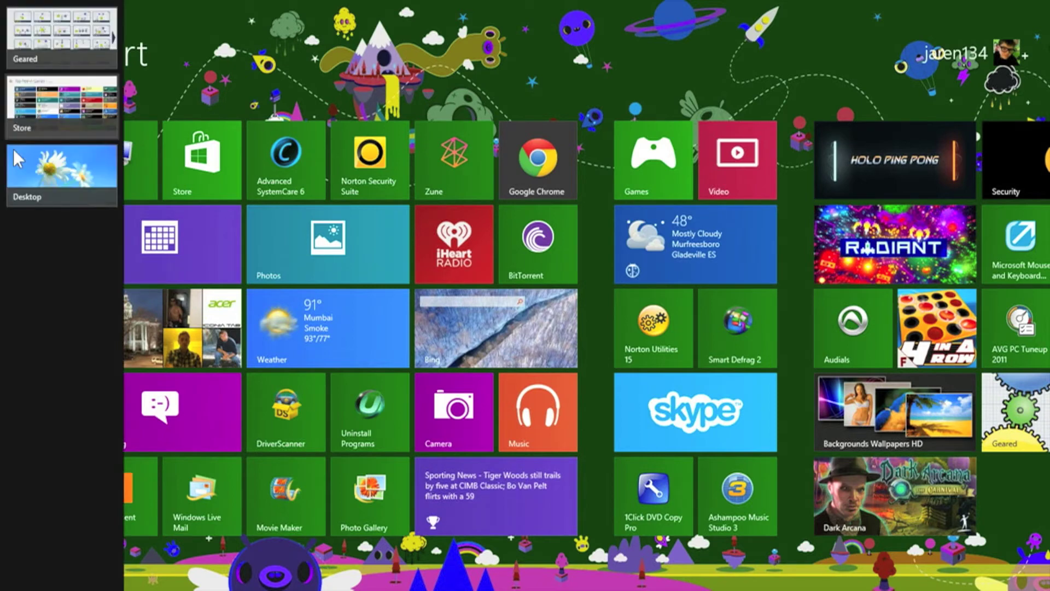
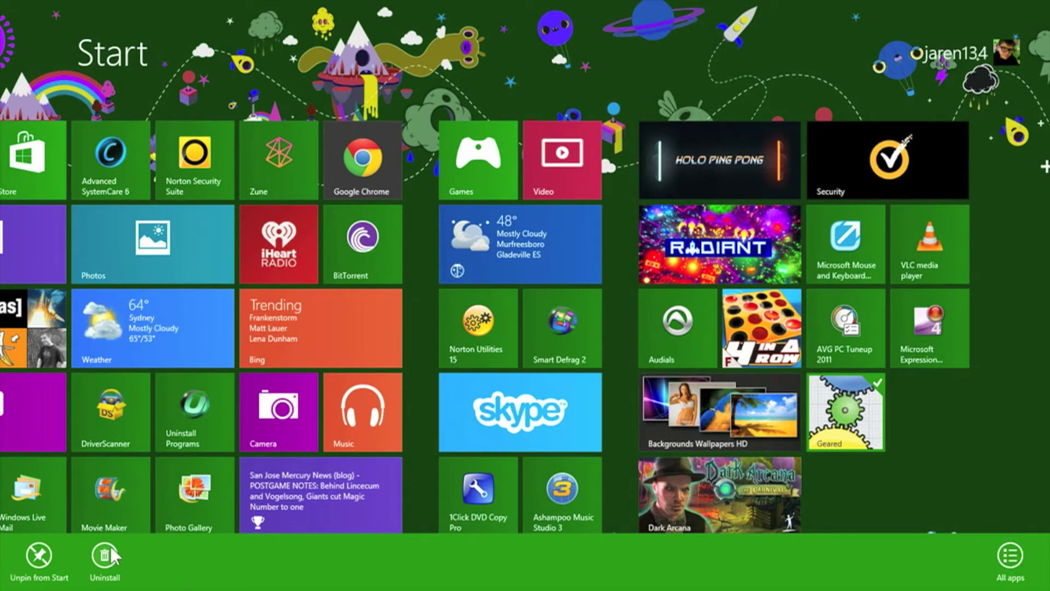
- Uninstall Geared from the PC and confirm its removal
click(101, 558)
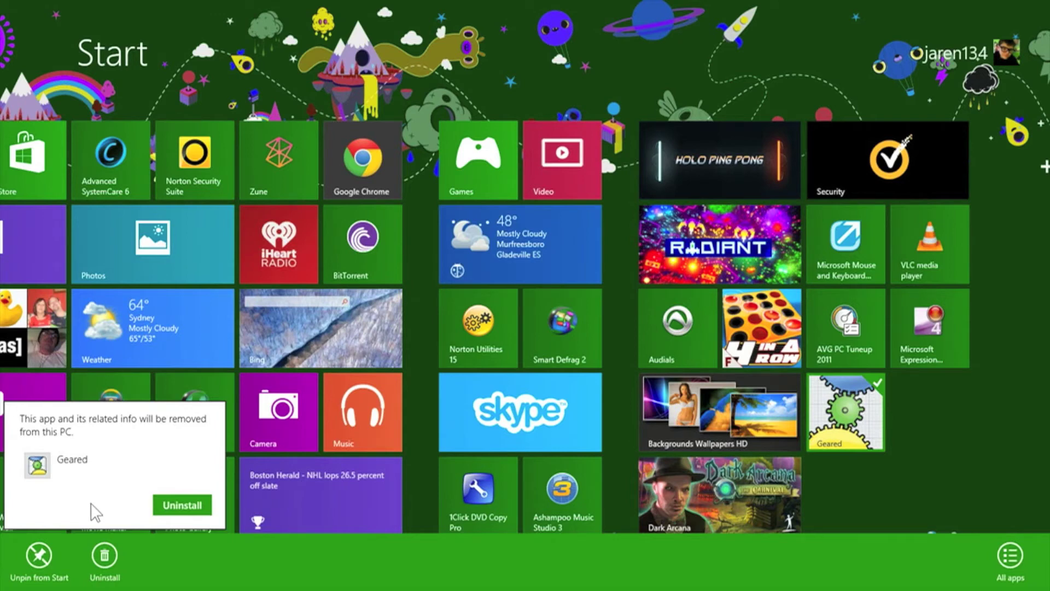
click(205, 505)
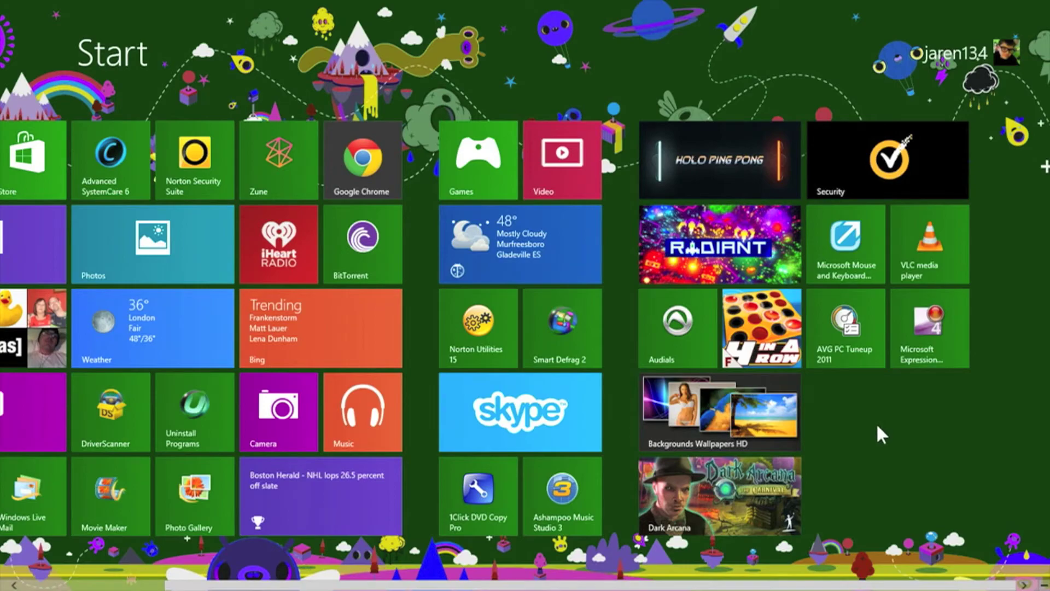
- Open Computer on the desktop from the first tile group, and close its window
scroll(876, 422, up, 3)
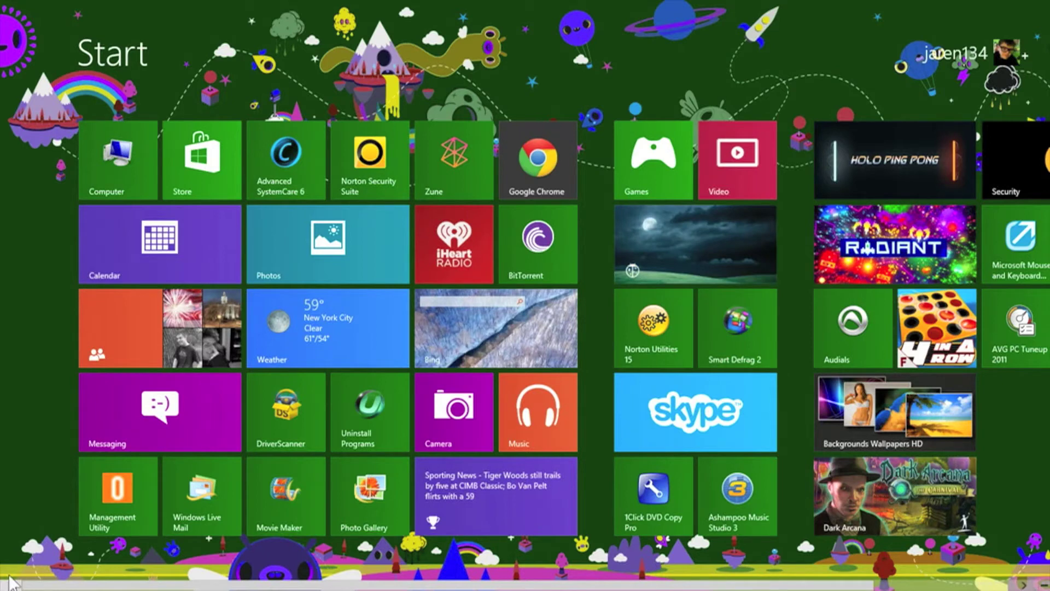
mouse_move(2, 589)
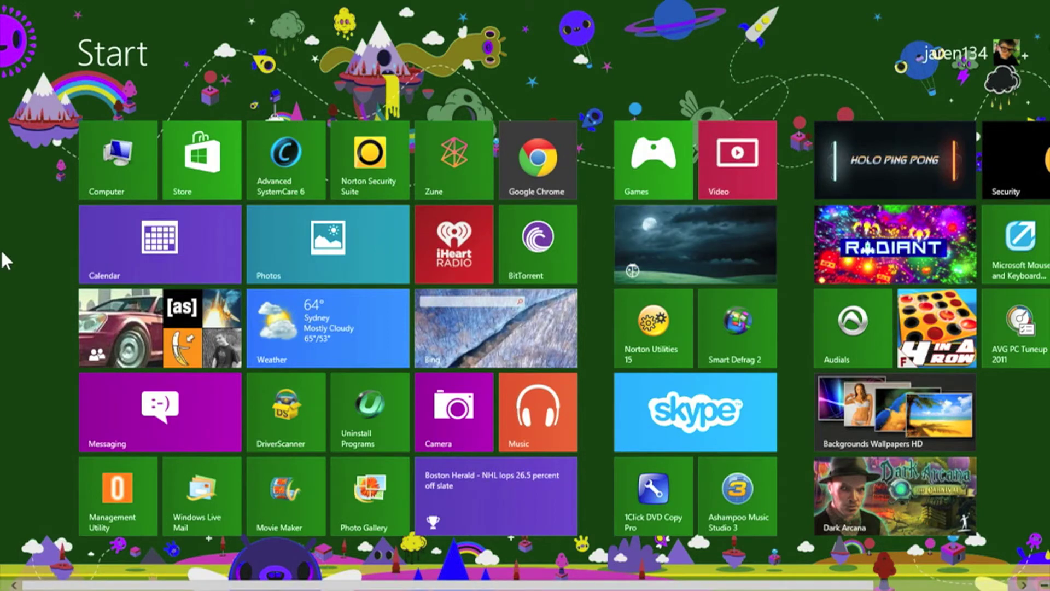
click(90, 168)
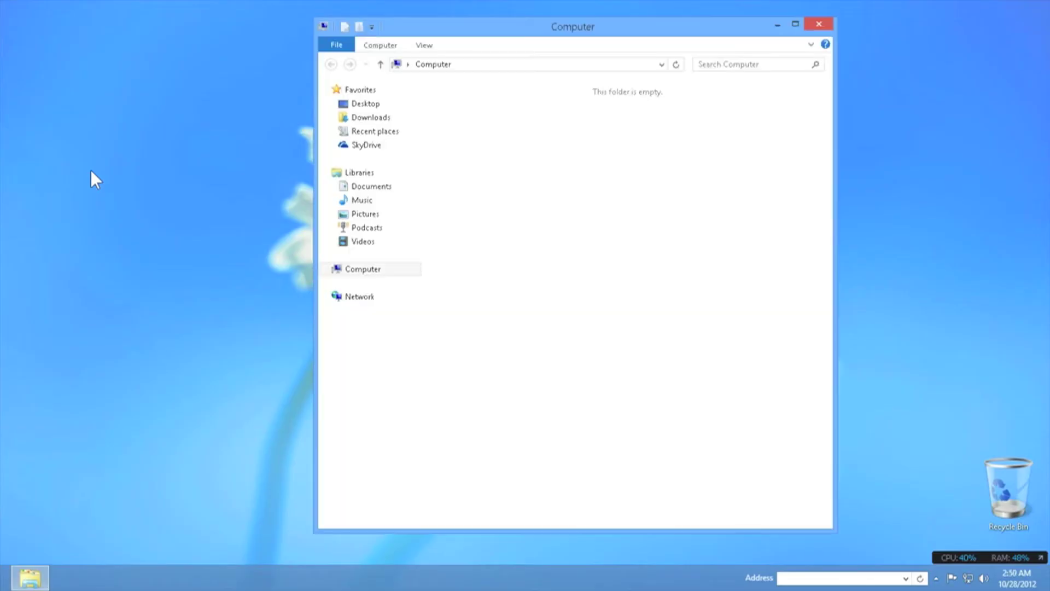
click(818, 24)
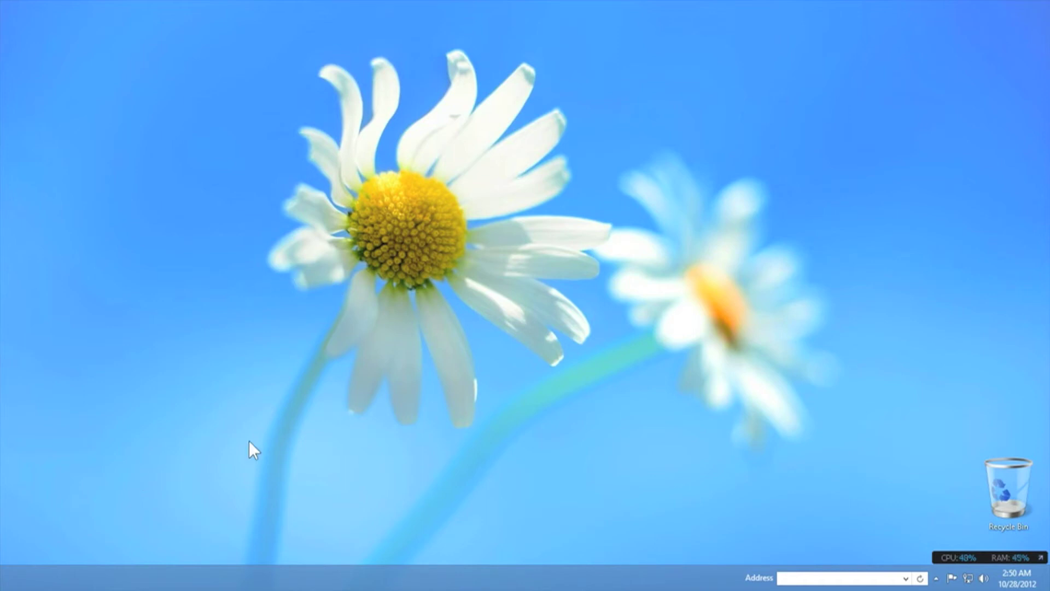
- Open the Control Panel through the desktop's Settings charm, view all its items in a maximized window, and close it
key(super+c)
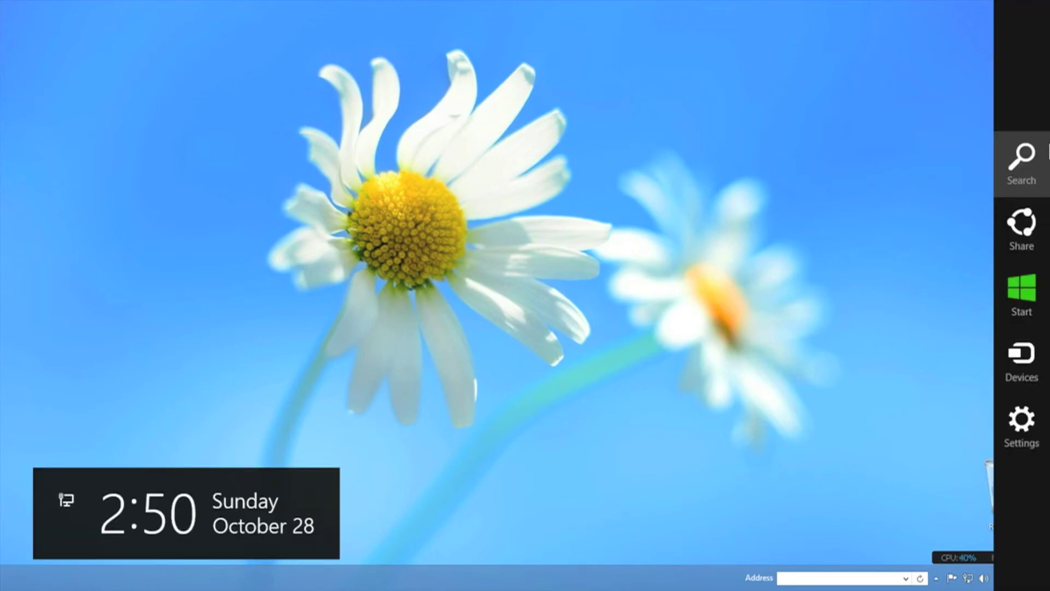
click(1000, 420)
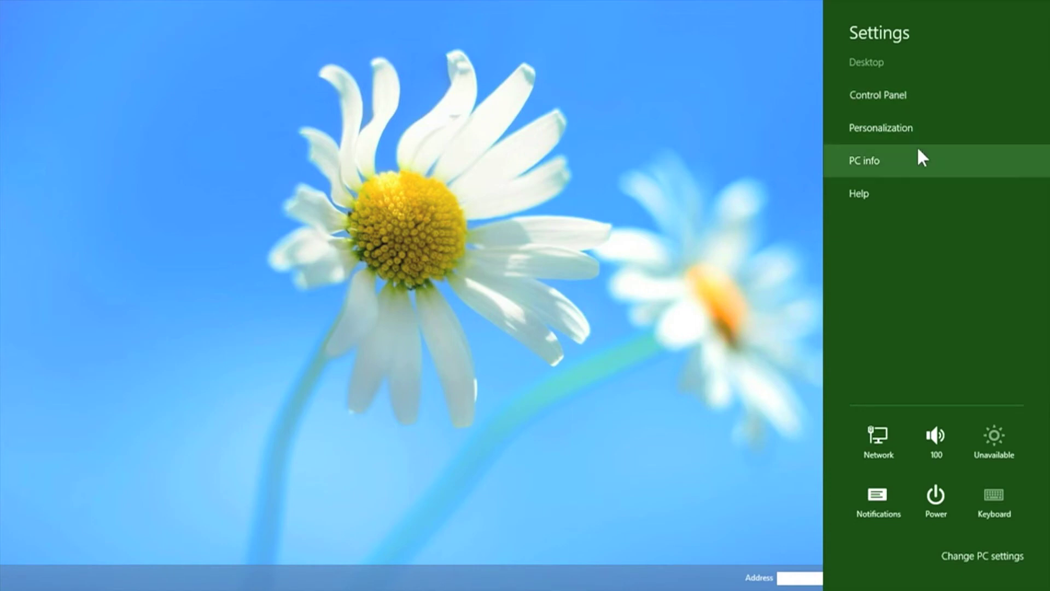
click(900, 97)
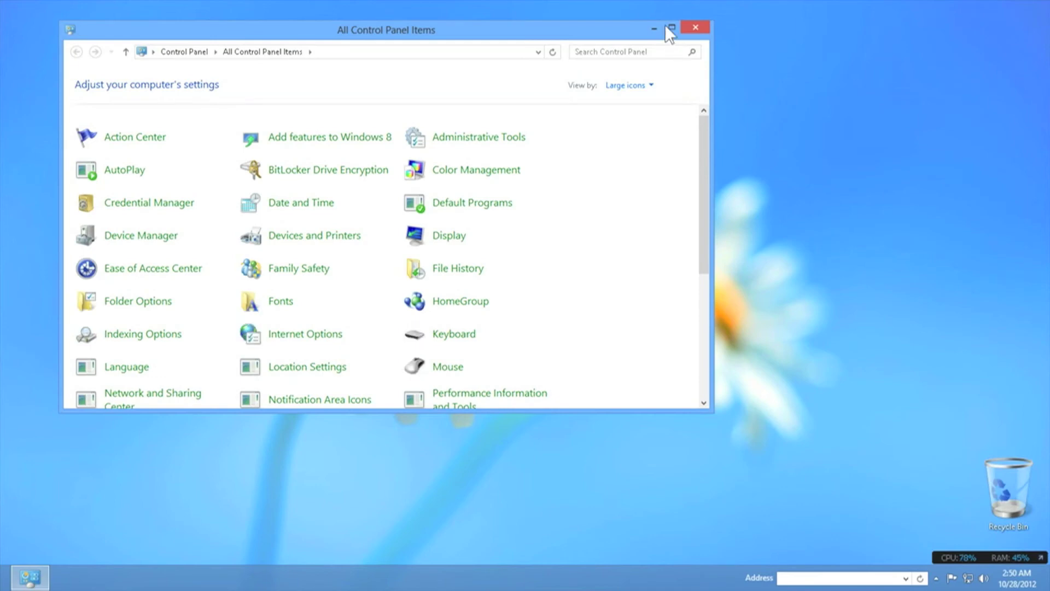
click(672, 27)
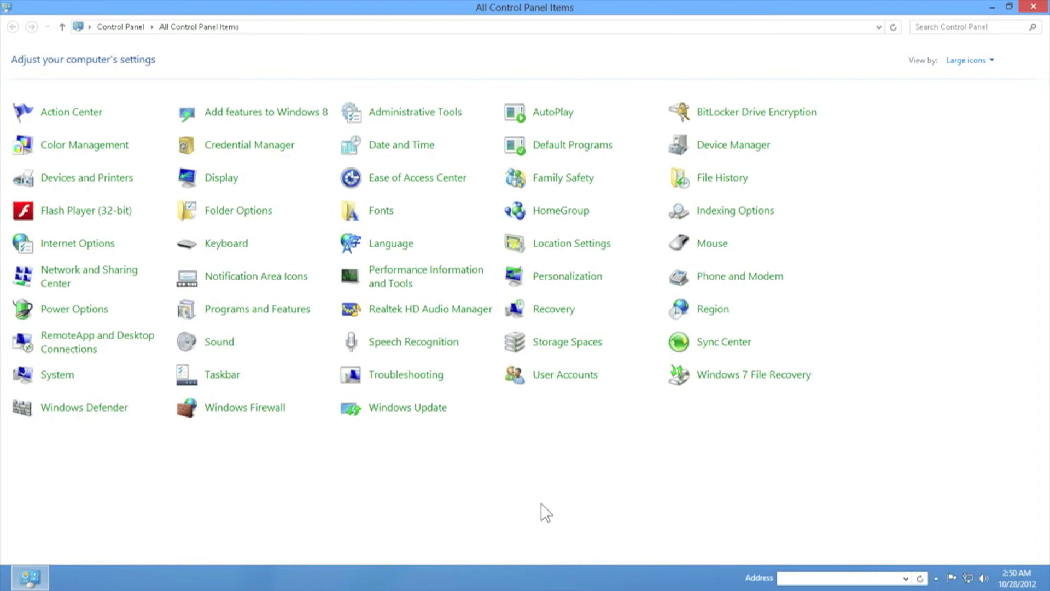
mouse_move(1049, 590)
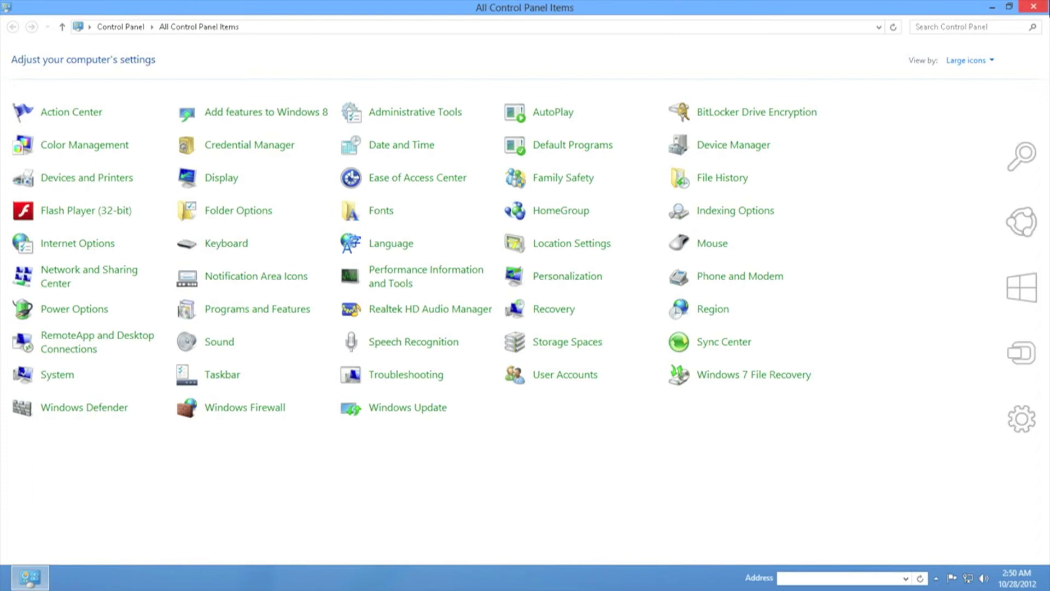
click(1039, 5)
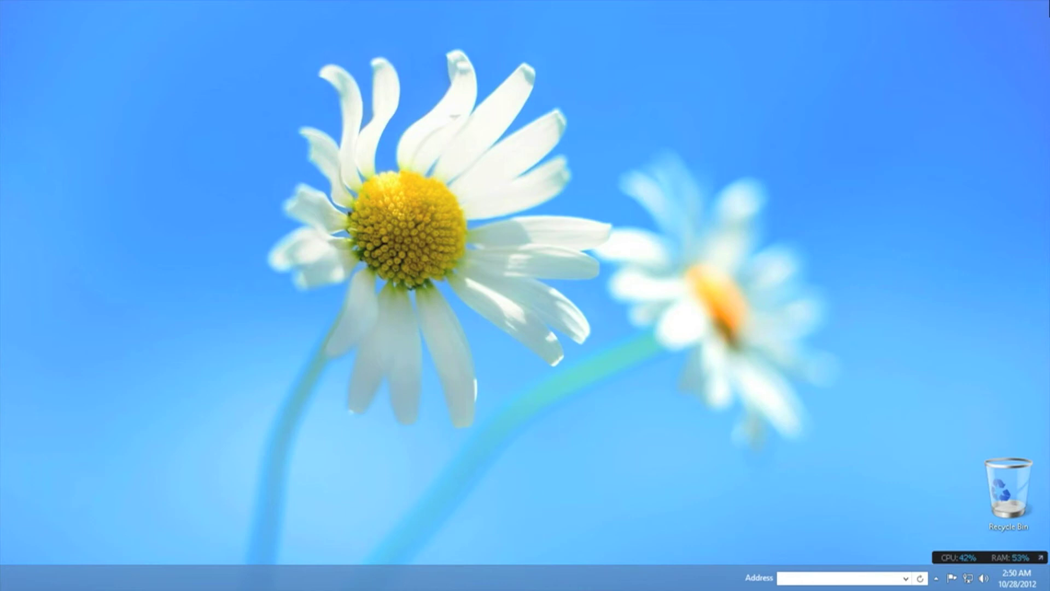
- Open Personalization through the desktop's Settings charm
mouse_move(1047, 418)
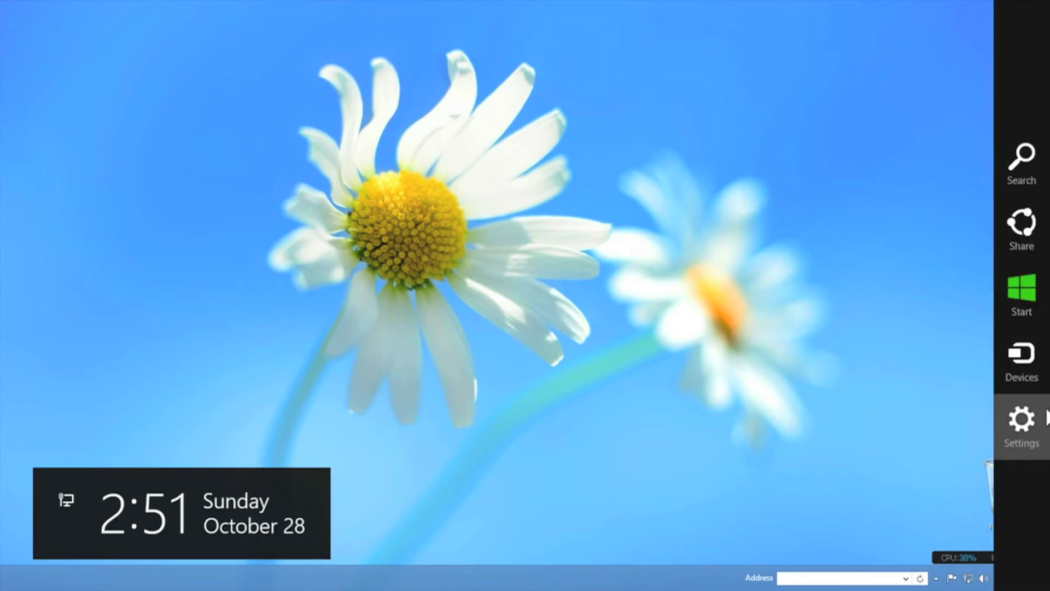
click(1047, 419)
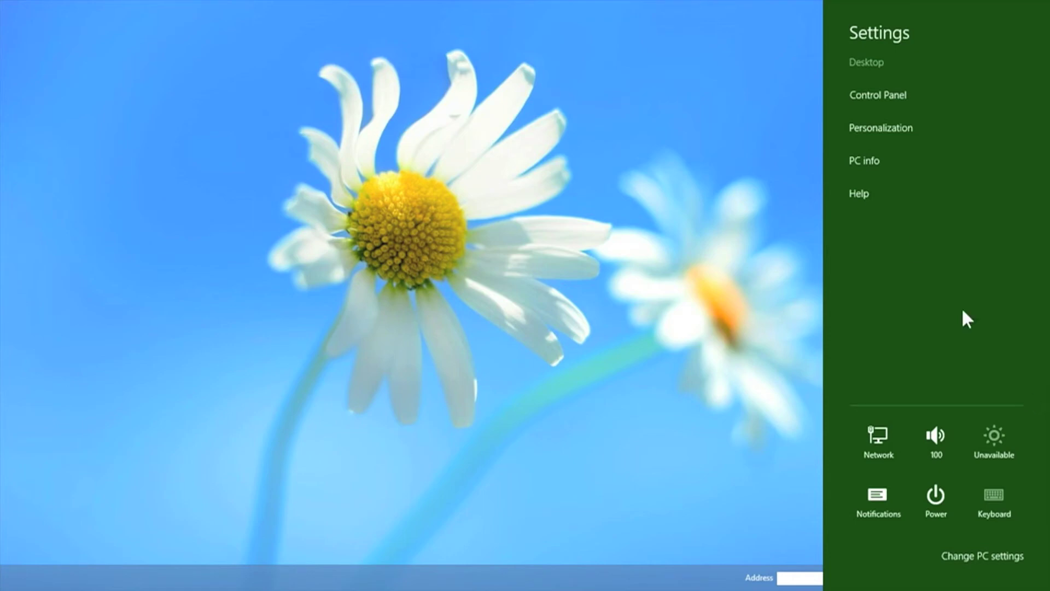
click(897, 127)
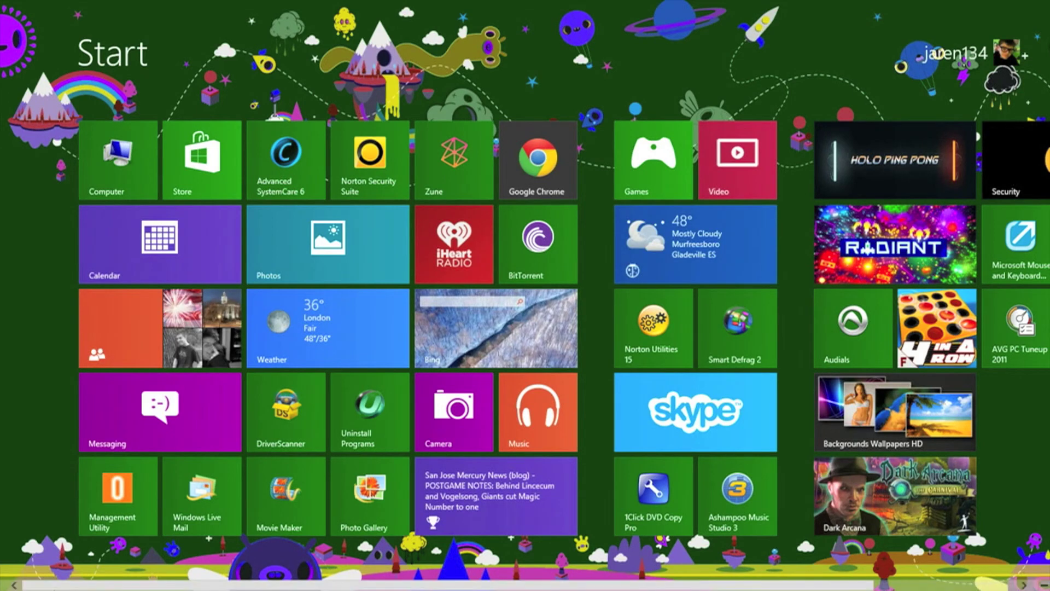
- Reveal the charms, browse the Start screen's tile groups from end to end, and select the AVG PC Tuneup 2011 tile
mouse_move(1047, 7)
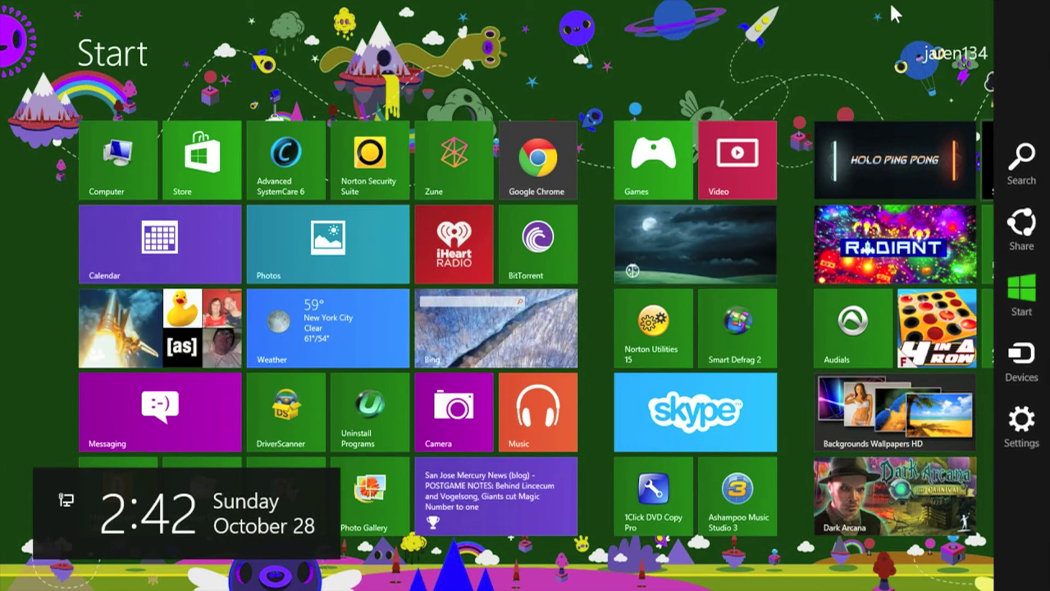
scroll(236, 149, down, 2)
scroll(235, 146, up, 1)
scroll(234, 146, down, 2)
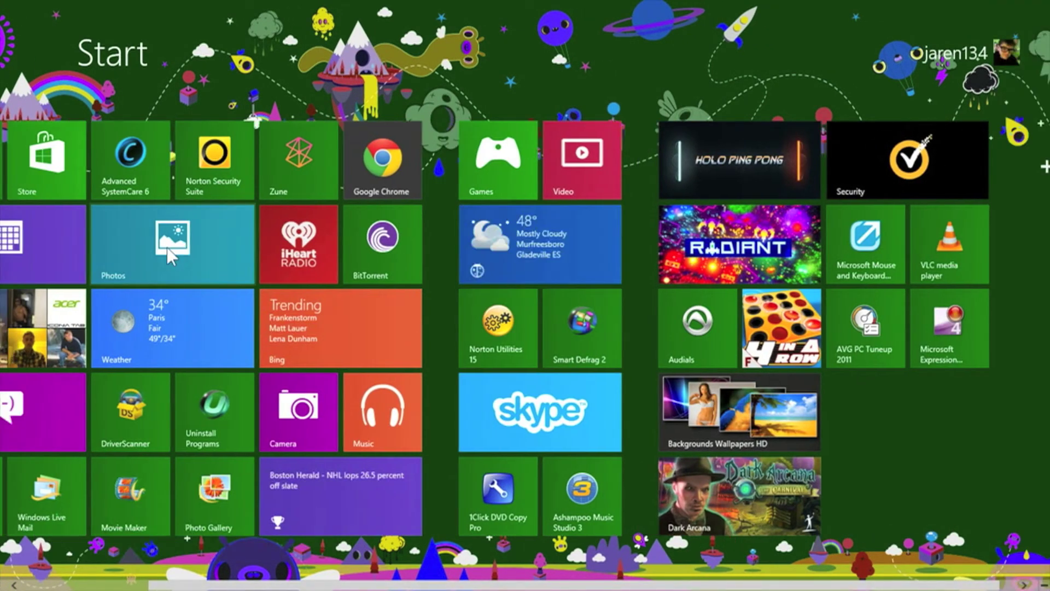
scroll(166, 247, up, 2)
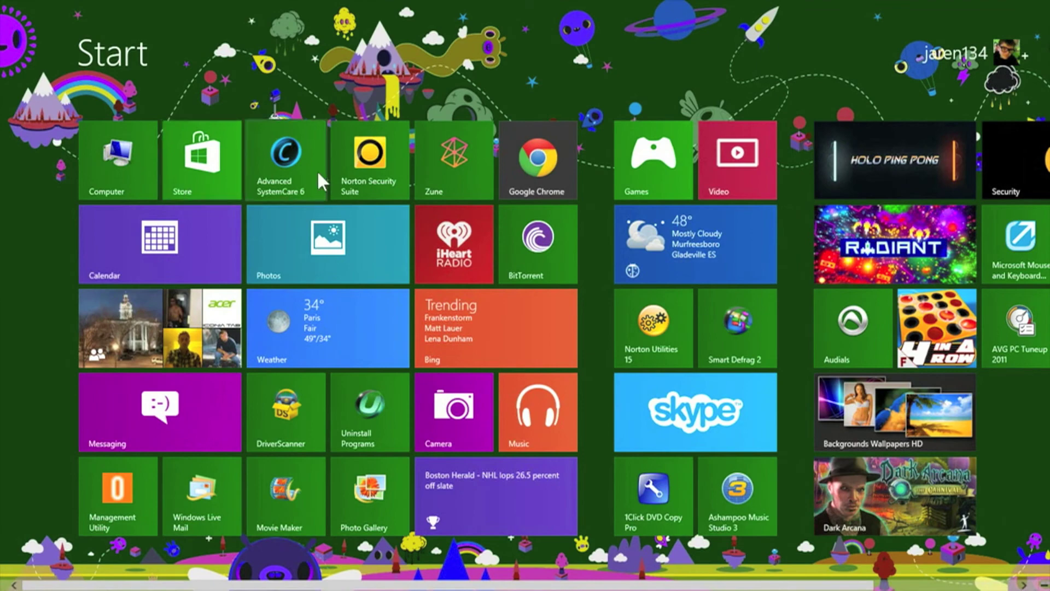
scroll(322, 166, down, 3)
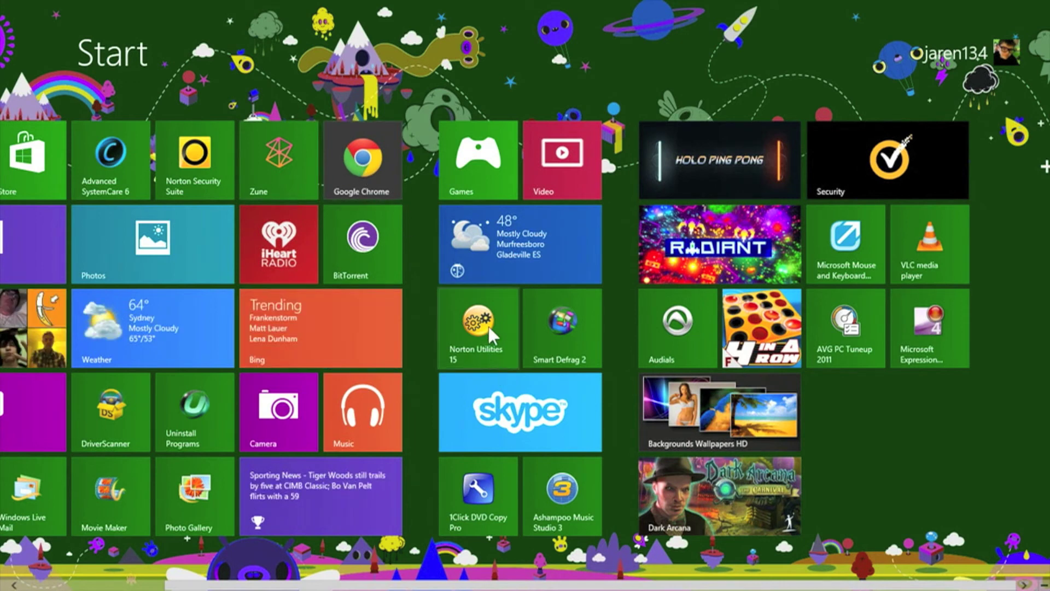
right_click(849, 327)
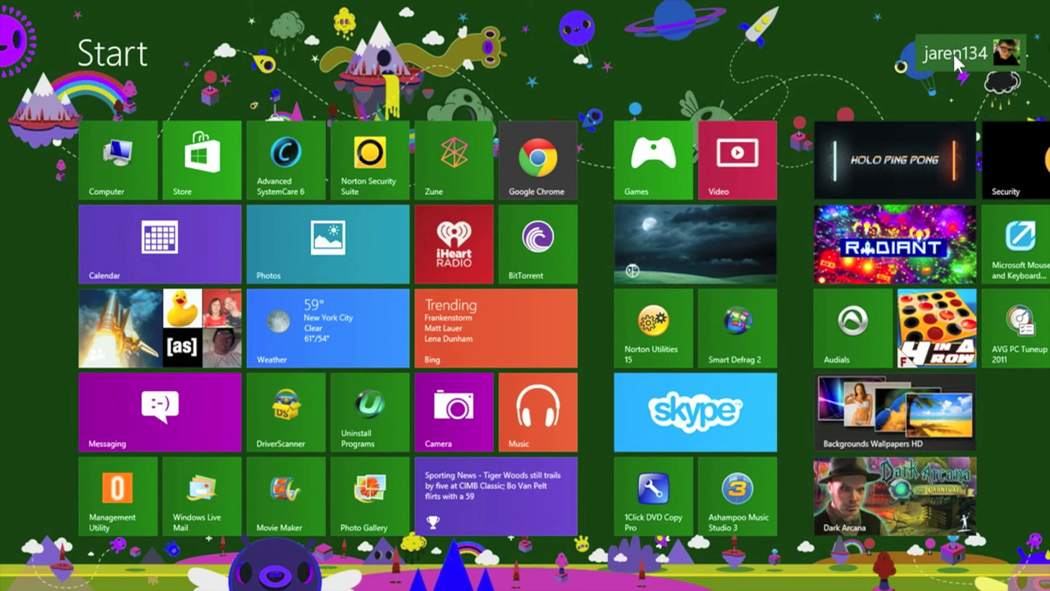
- Show the user account's options on the Start screen and choose Lock
click(995, 50)
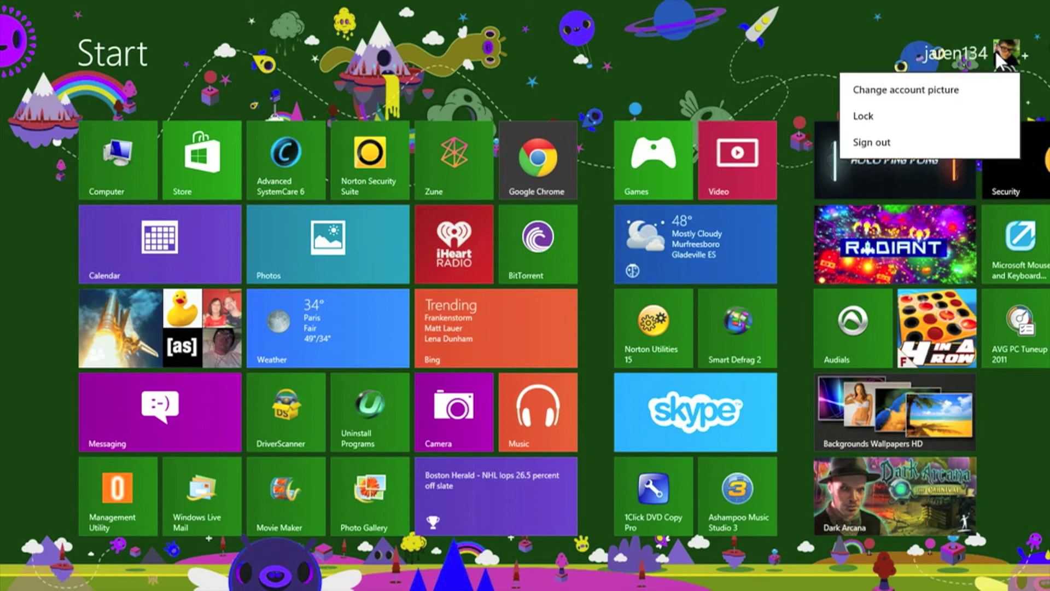
click(902, 116)
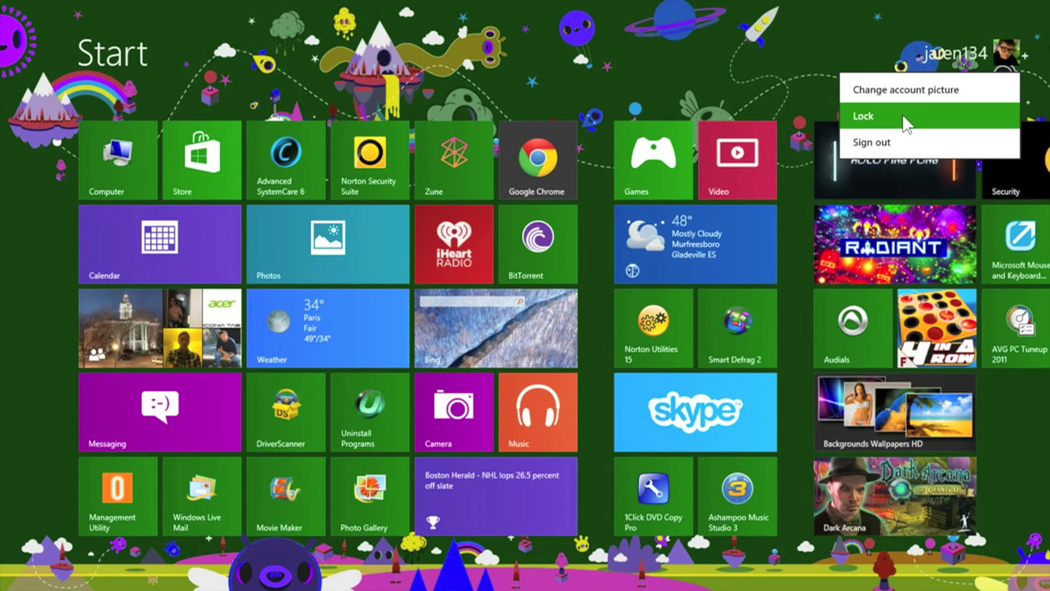
click(906, 122)
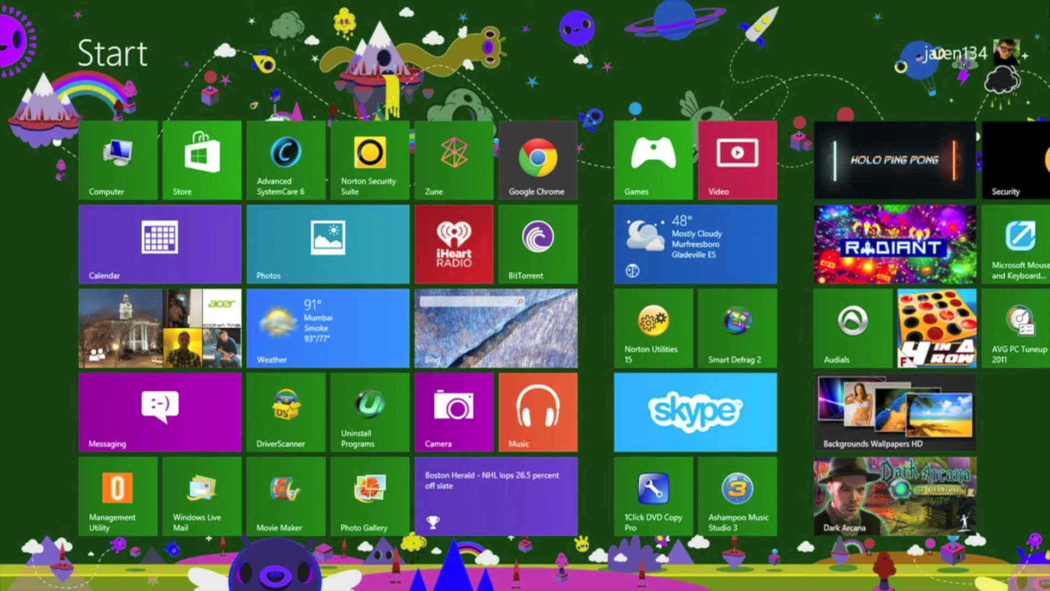
- Open PC settings through the Start screen's Settings charm
mouse_move(1031, 359)
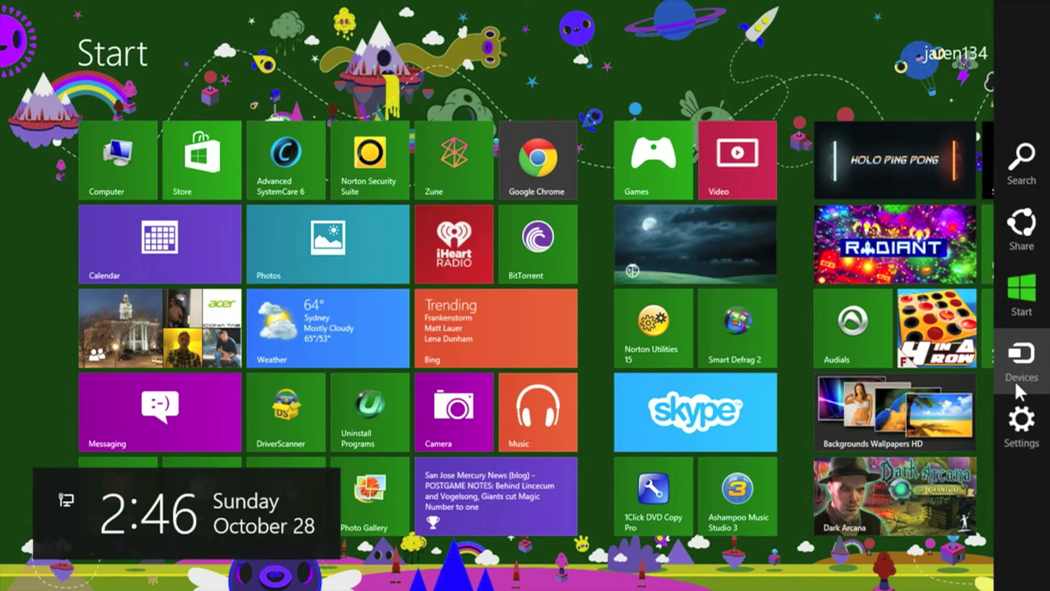
click(1024, 420)
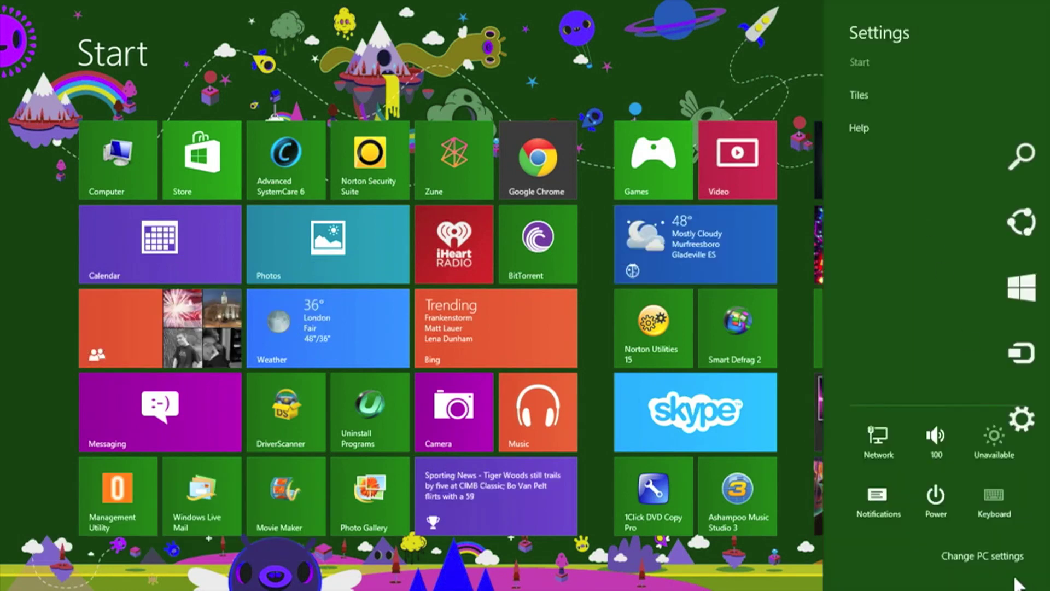
click(943, 555)
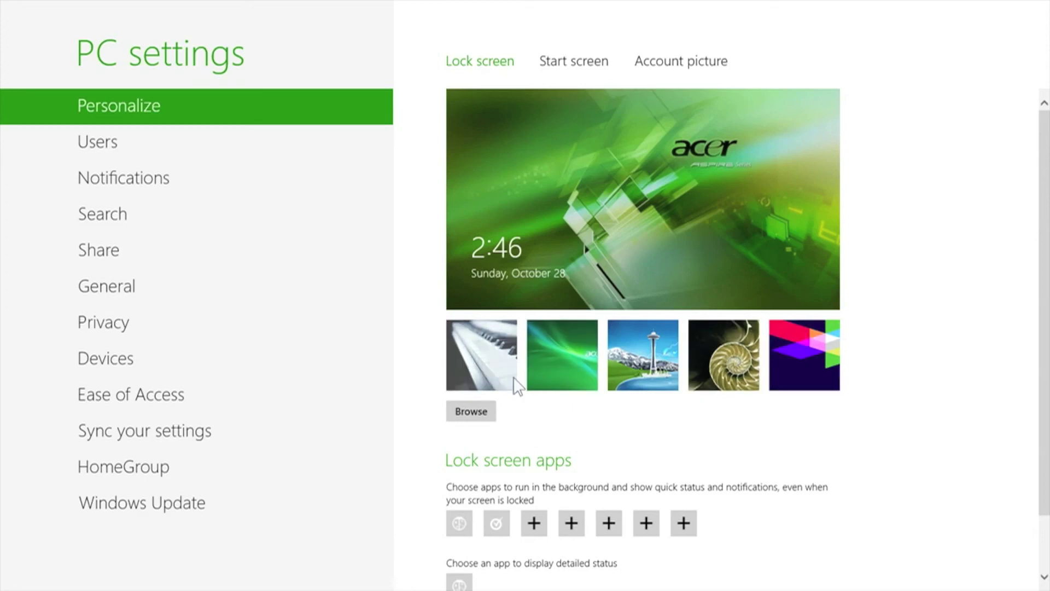
- Browse the Acer Wallpaper pictures available for the lock screen, cancel the picker, and look over the lock screen options
click(462, 417)
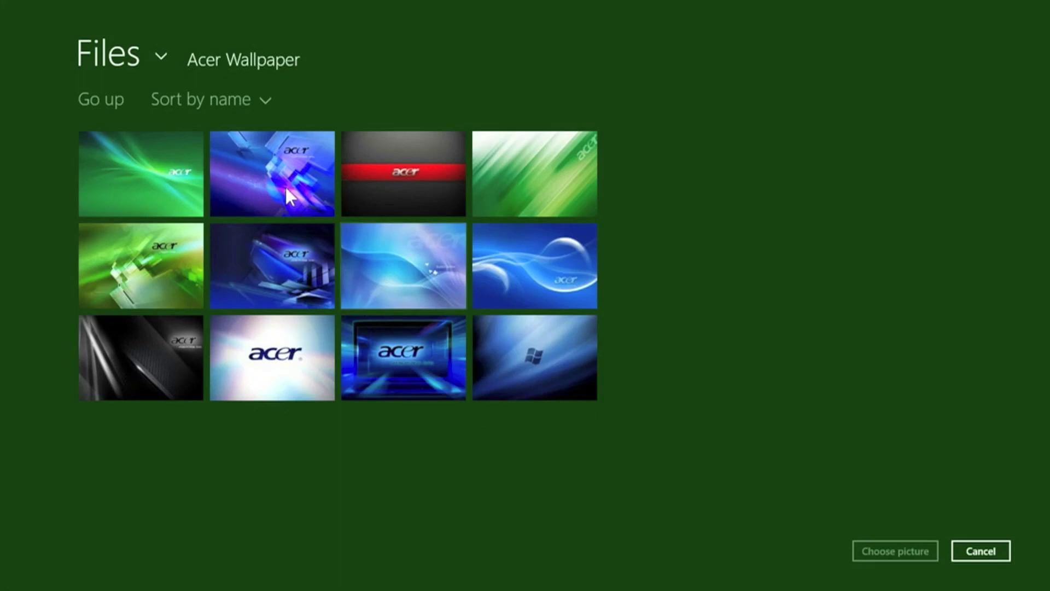
click(995, 551)
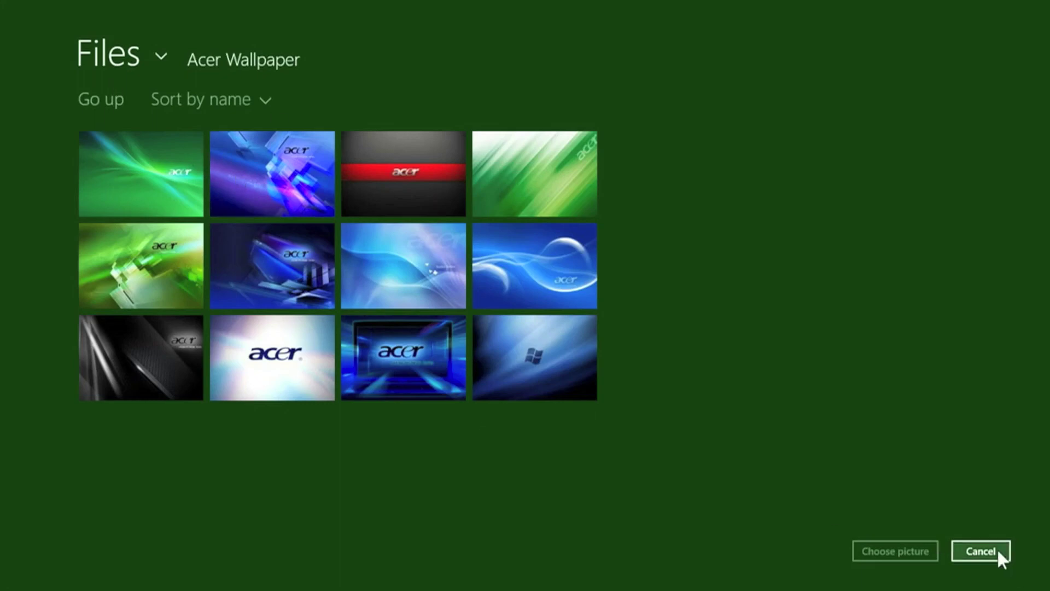
scroll(553, 430, down, 1)
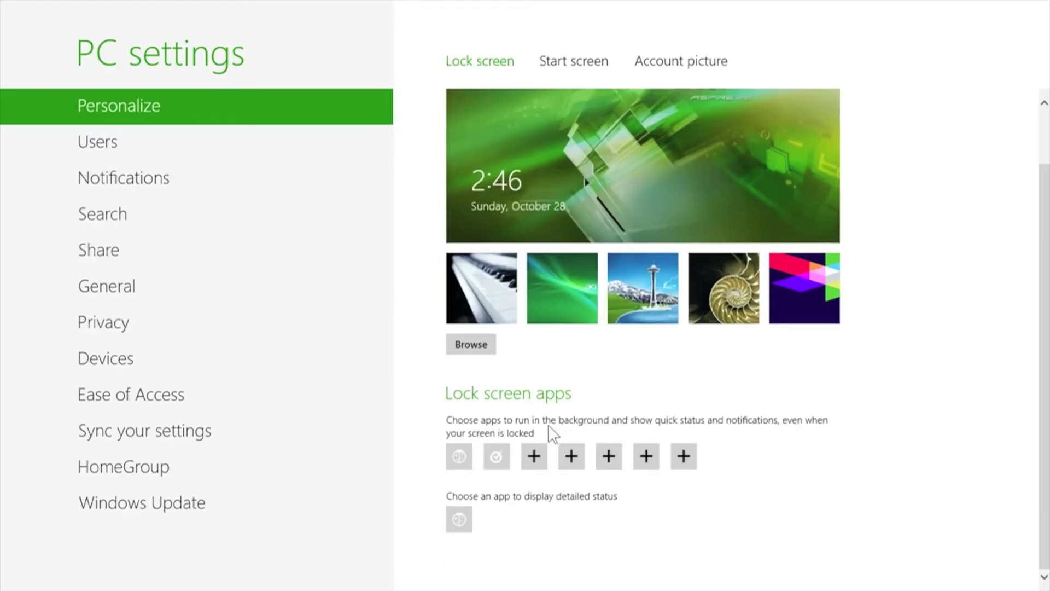
scroll(533, 186, up, 1)
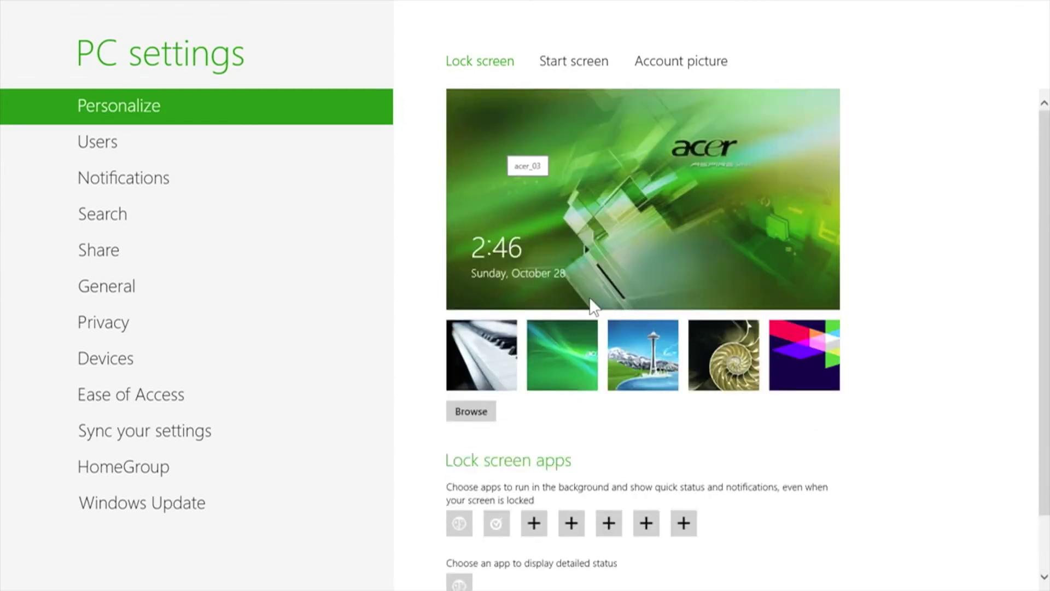
- Look through the apps offered for the first empty lock screen app slot, and dismiss the list without choosing one
scroll(592, 307, down, 1)
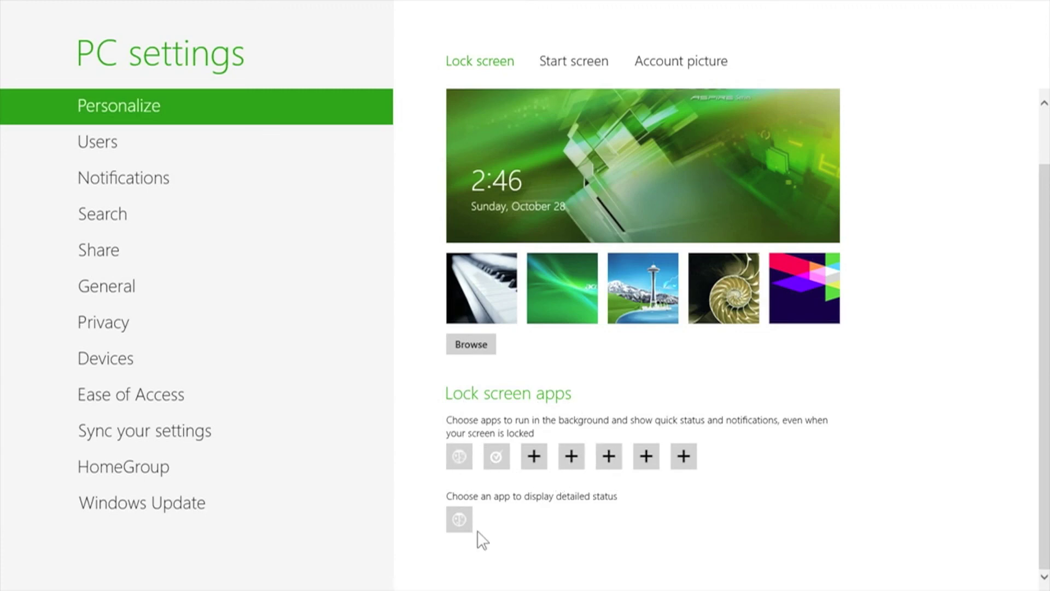
click(534, 456)
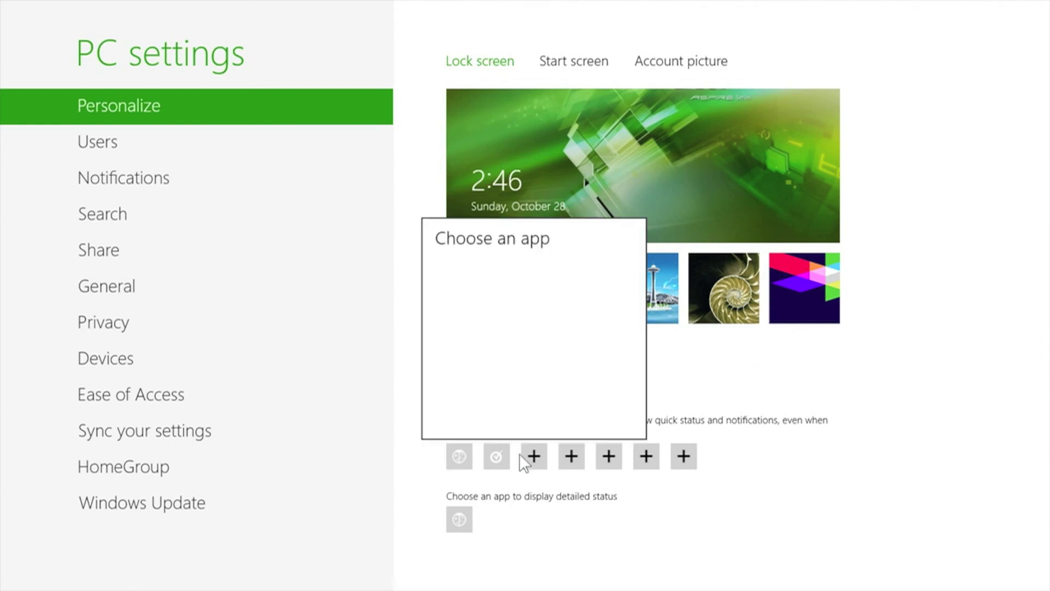
scroll(524, 365, down, 3)
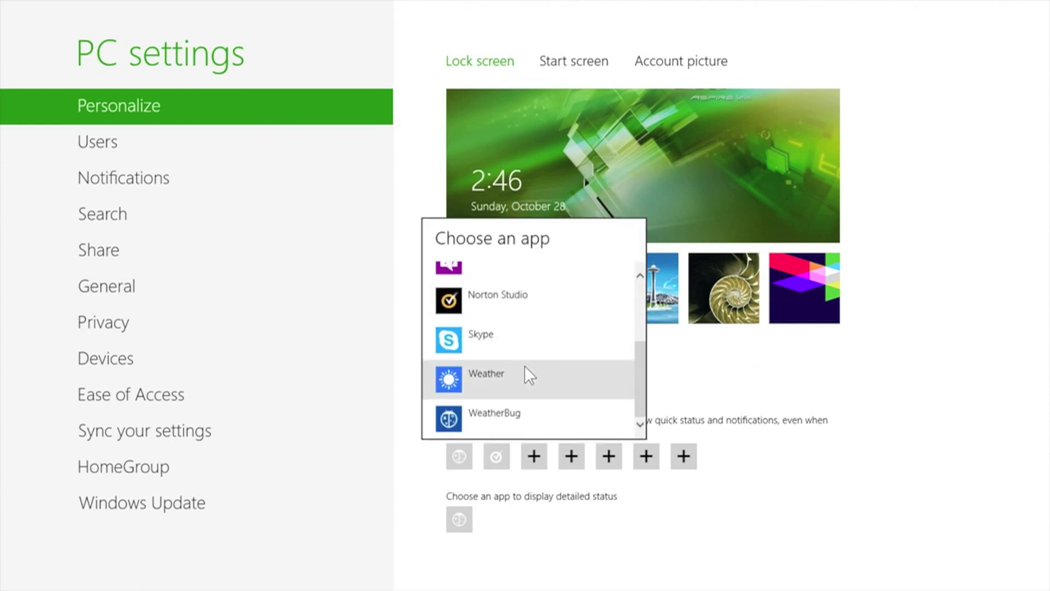
scroll(523, 365, up, 3)
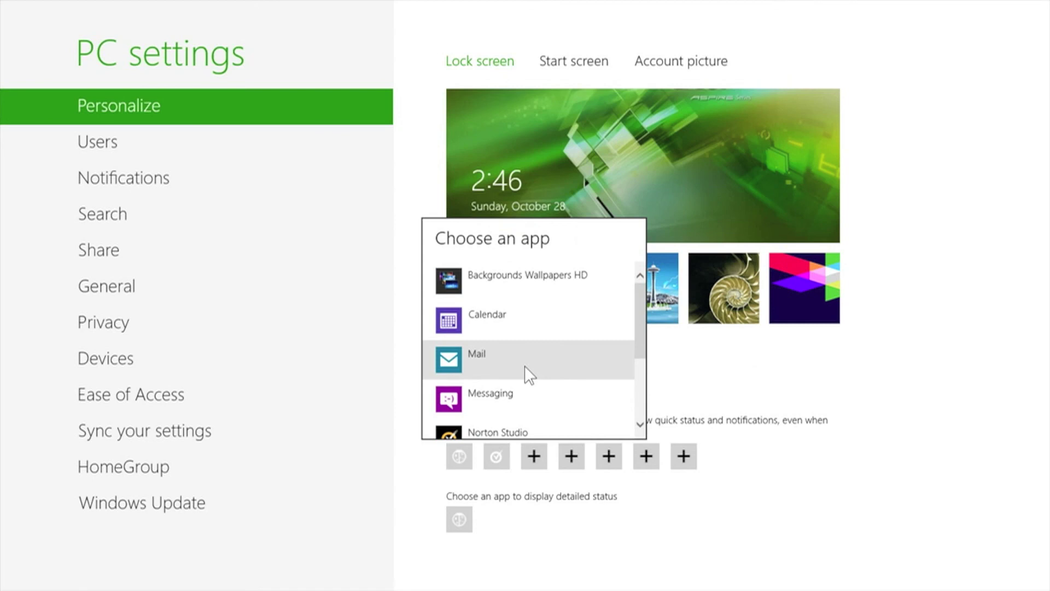
scroll(524, 366, down, 3)
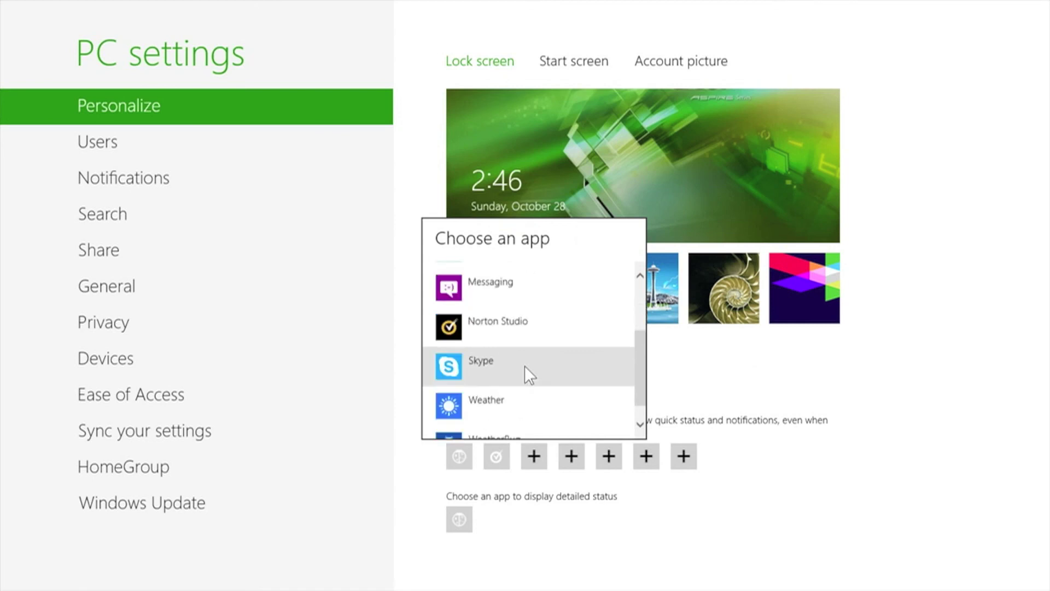
click(834, 452)
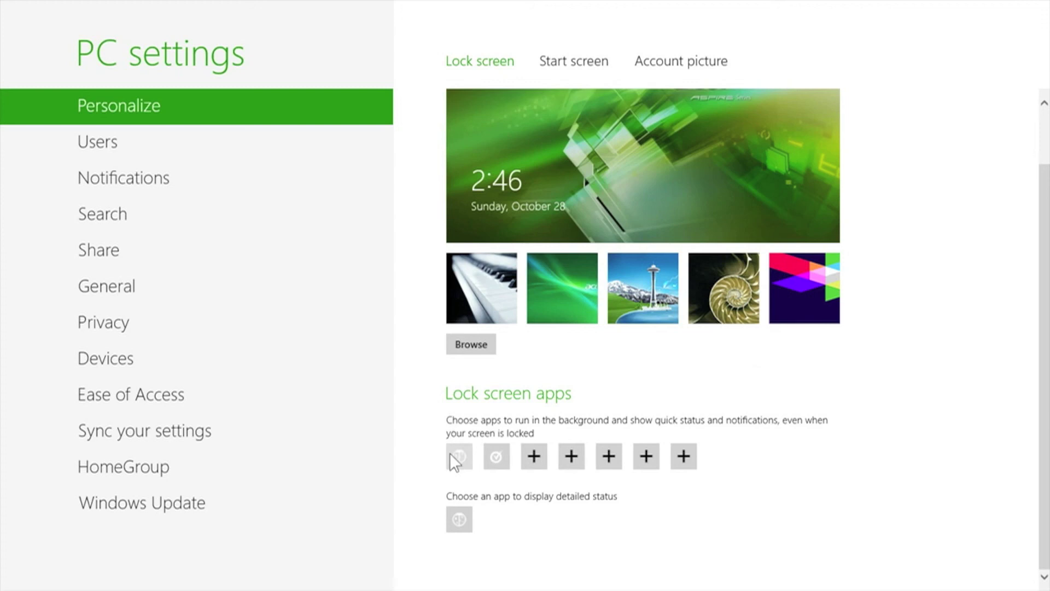